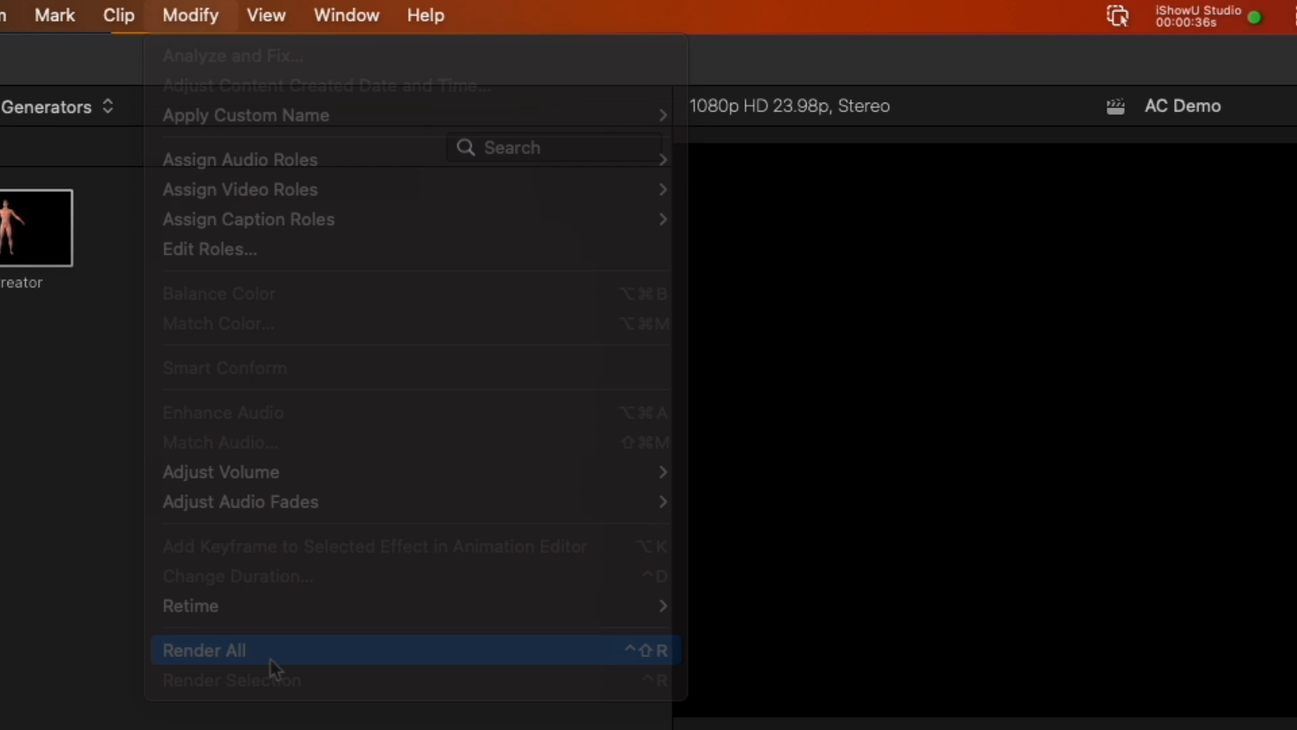
Step: Load Avatar Creator from the published parameters of the Avatar Creator clip in the timeline
{"action": "left_click", "coordinate": [84, 561]}
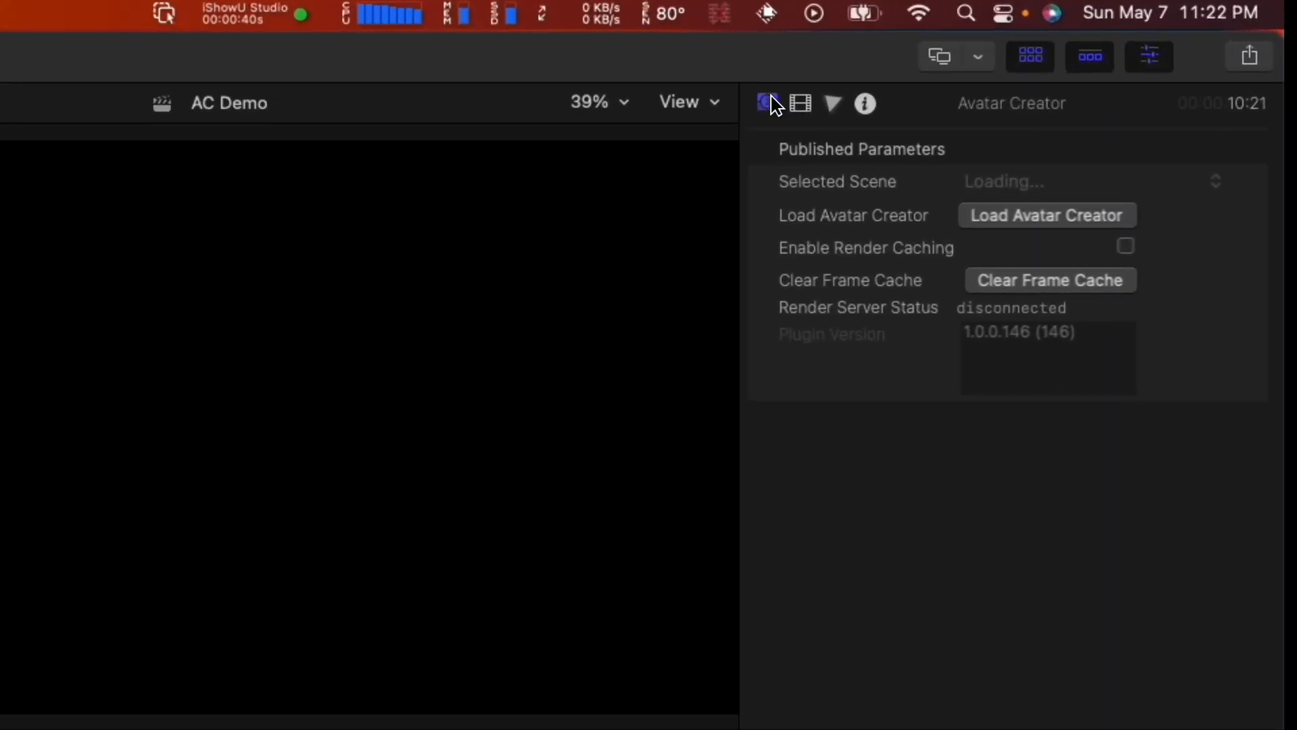
{"action": "left_click", "coordinate": [770, 103]}
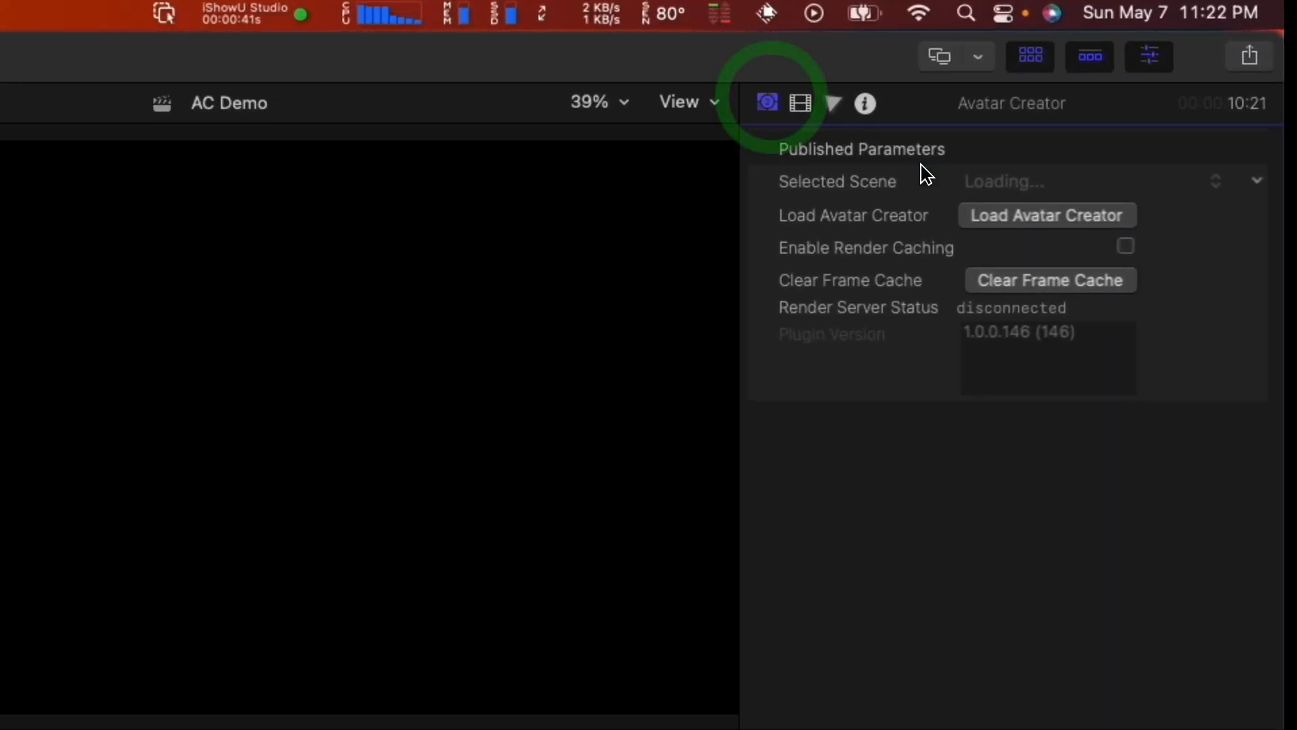
{"action": "left_click", "coordinate": [1000, 216]}
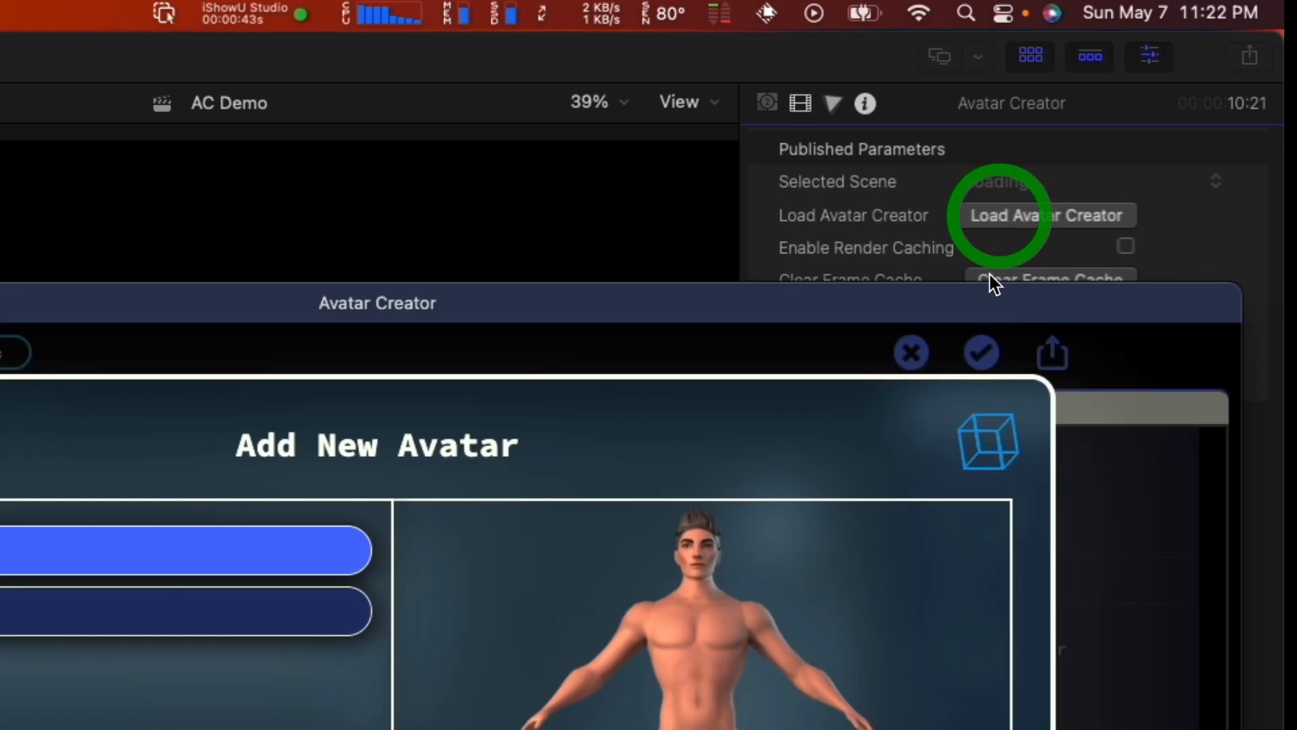
Step: Reposition the Avatar Creator window and enlarge it to fill most of the screen
{"action": "left_click_drag", "start_coordinate": [967, 321], "coordinate": [398, 207]}
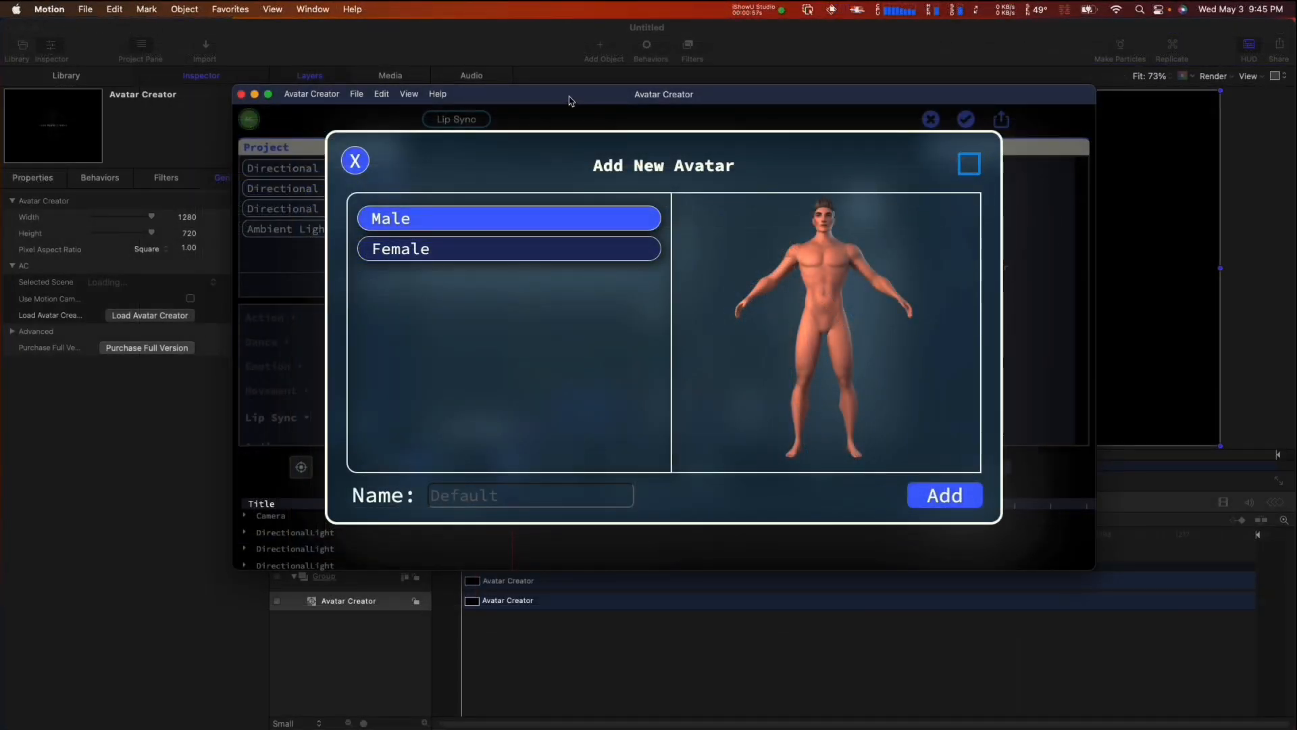
{"action": "left_click_drag", "start_coordinate": [569, 100], "coordinate": [363, 56]}
{"action": "mouse_move", "coordinate": [887, 525]}
{"action": "left_mouse_down"}
{"action": "mouse_move", "coordinate": [1193, 697]}
{"action": "mouse_move", "coordinate": [1258, 714]}
{"action": "left_mouse_up"}
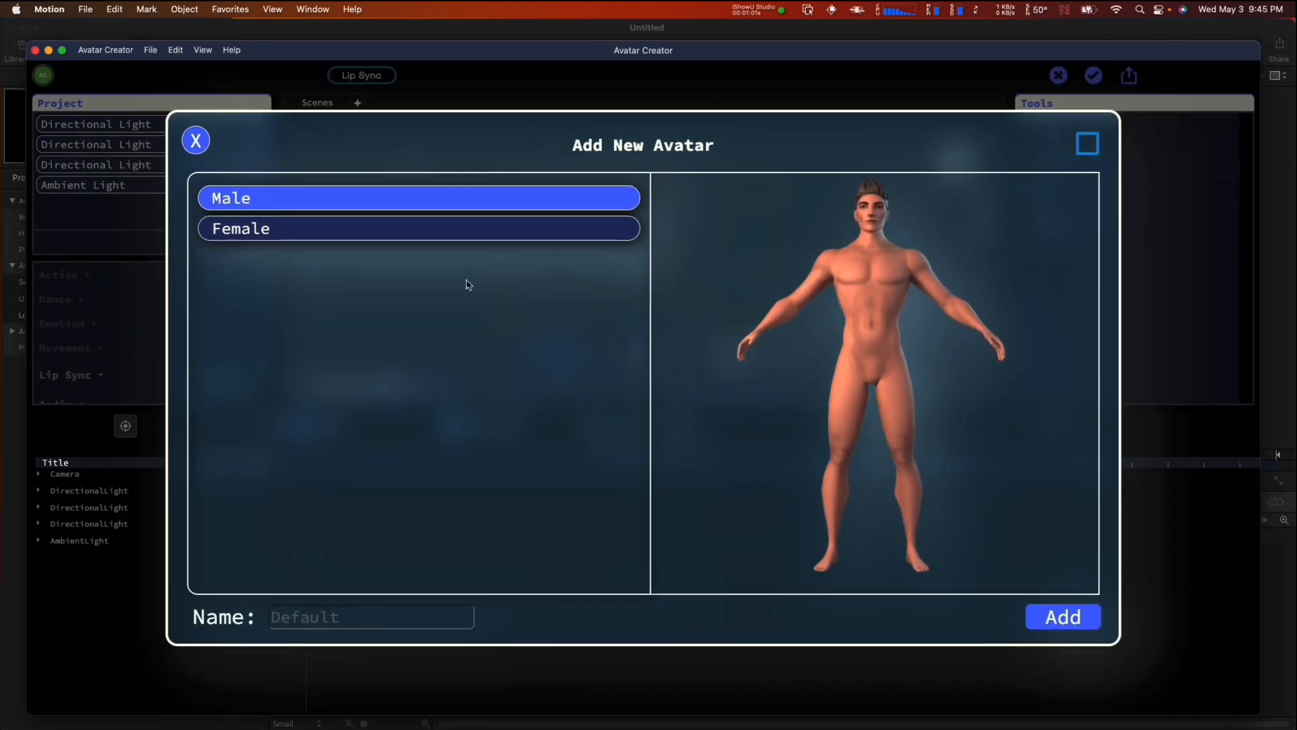
Step: Add a new male avatar named Bob to the scene
{"action": "left_click", "coordinate": [409, 614]}
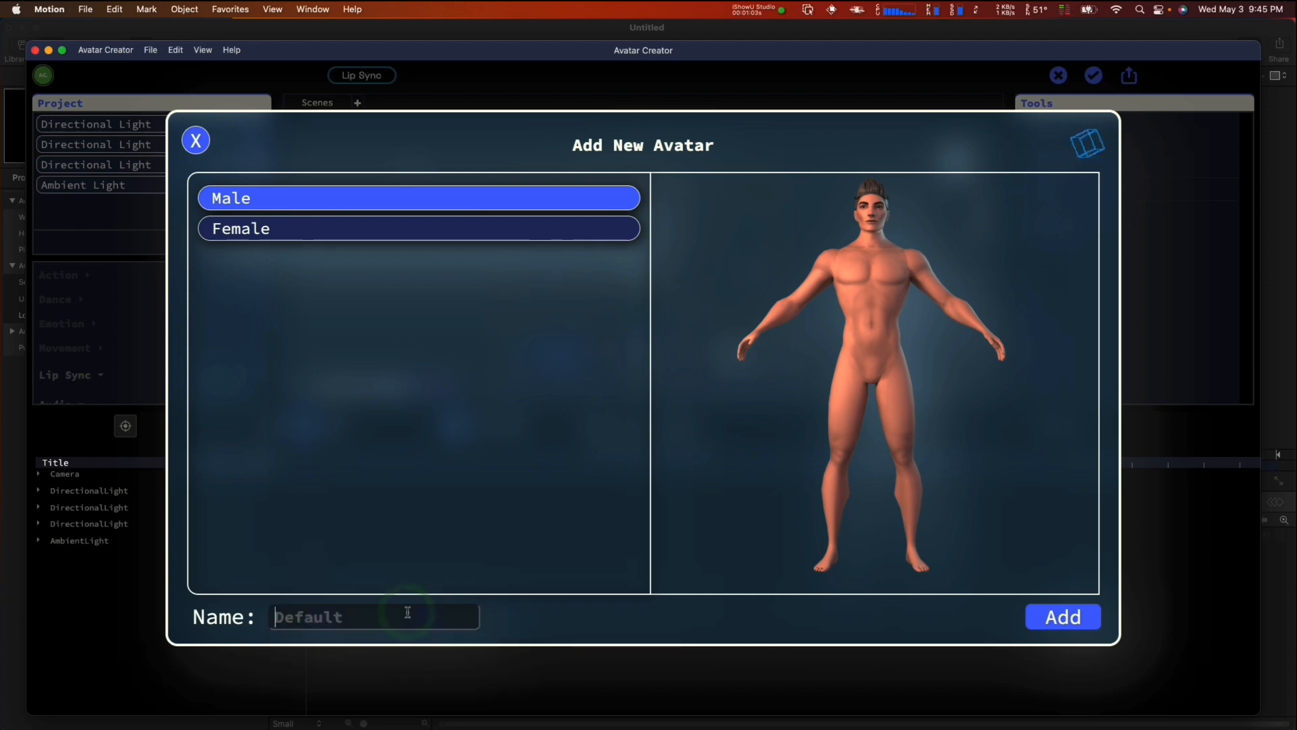
{"action": "type", "text": "Bob"}
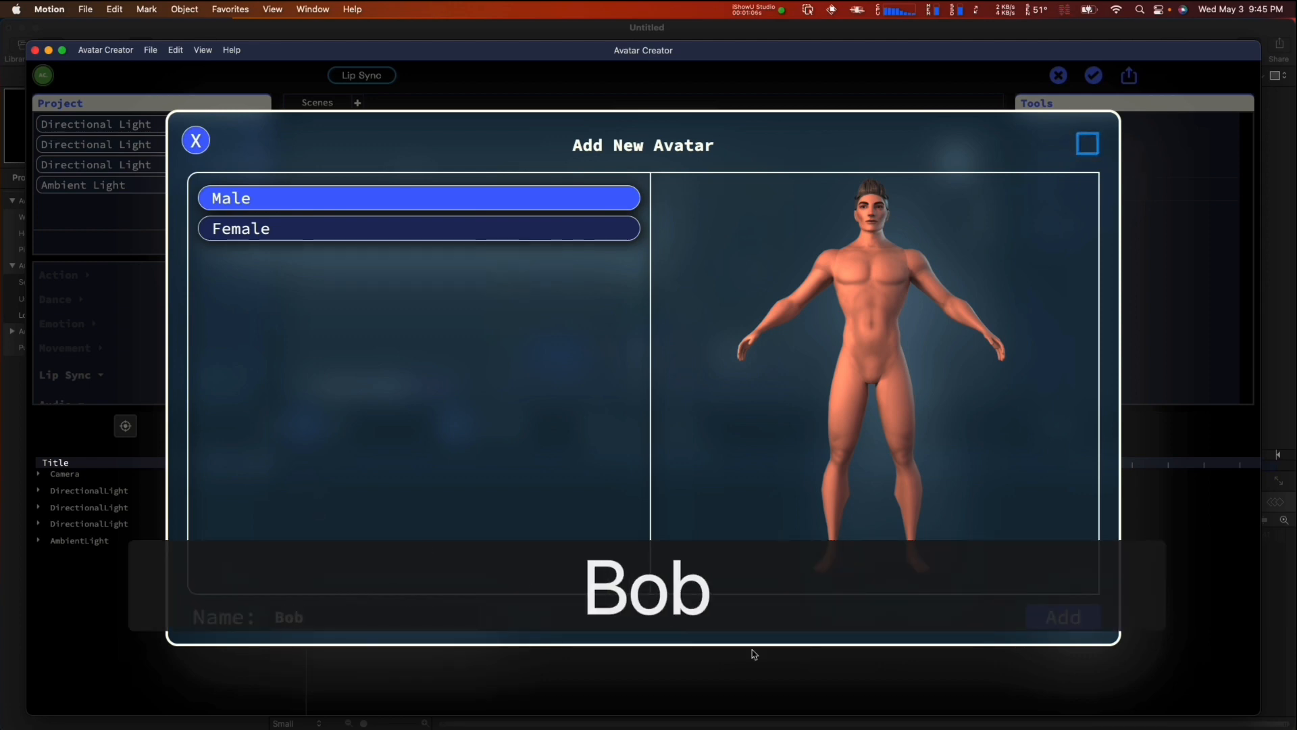
{"action": "left_click", "coordinate": [1063, 617]}
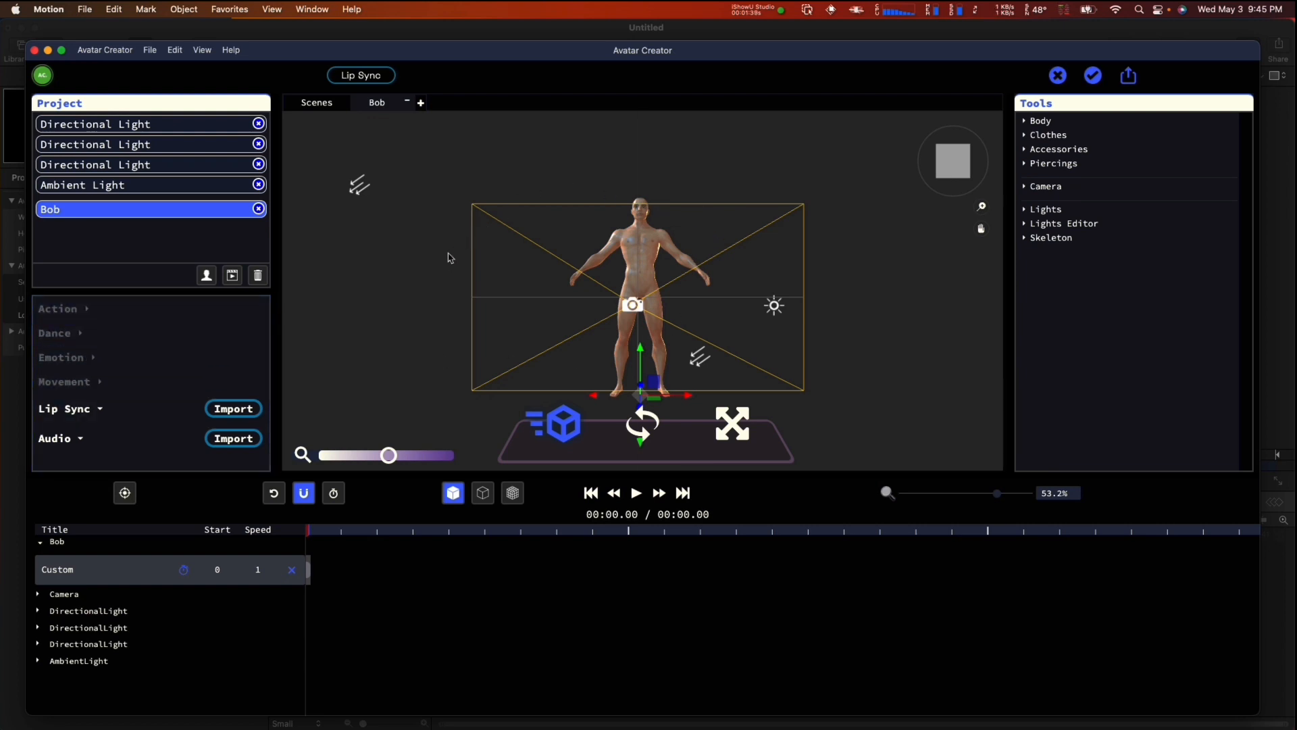
Step: Examine the avatar, camera frame and lights in the 3D scene from different angles and distances
{"action": "left_click_drag", "start_coordinate": [432, 235], "coordinate": [509, 188]}
{"action": "scroll", "coordinate": [516, 261], "scroll_direction": "up", "scroll_amount": 5}
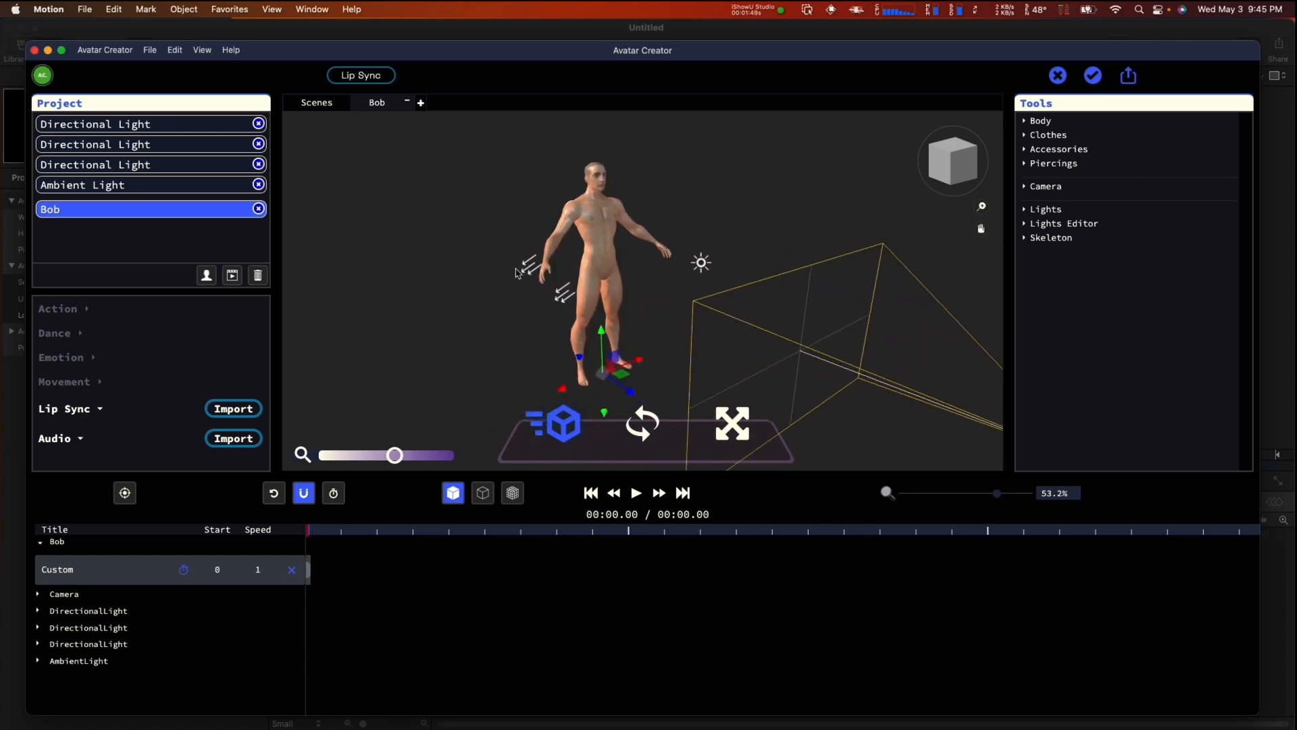
{"action": "scroll", "coordinate": [521, 270], "scroll_direction": "down", "scroll_amount": 5}
{"action": "scroll", "coordinate": [520, 272], "scroll_direction": "up", "scroll_amount": 3}
{"action": "scroll", "coordinate": [521, 272], "scroll_direction": "down", "scroll_amount": 3}
{"action": "scroll", "coordinate": [520, 273], "scroll_direction": "up", "scroll_amount": 3}
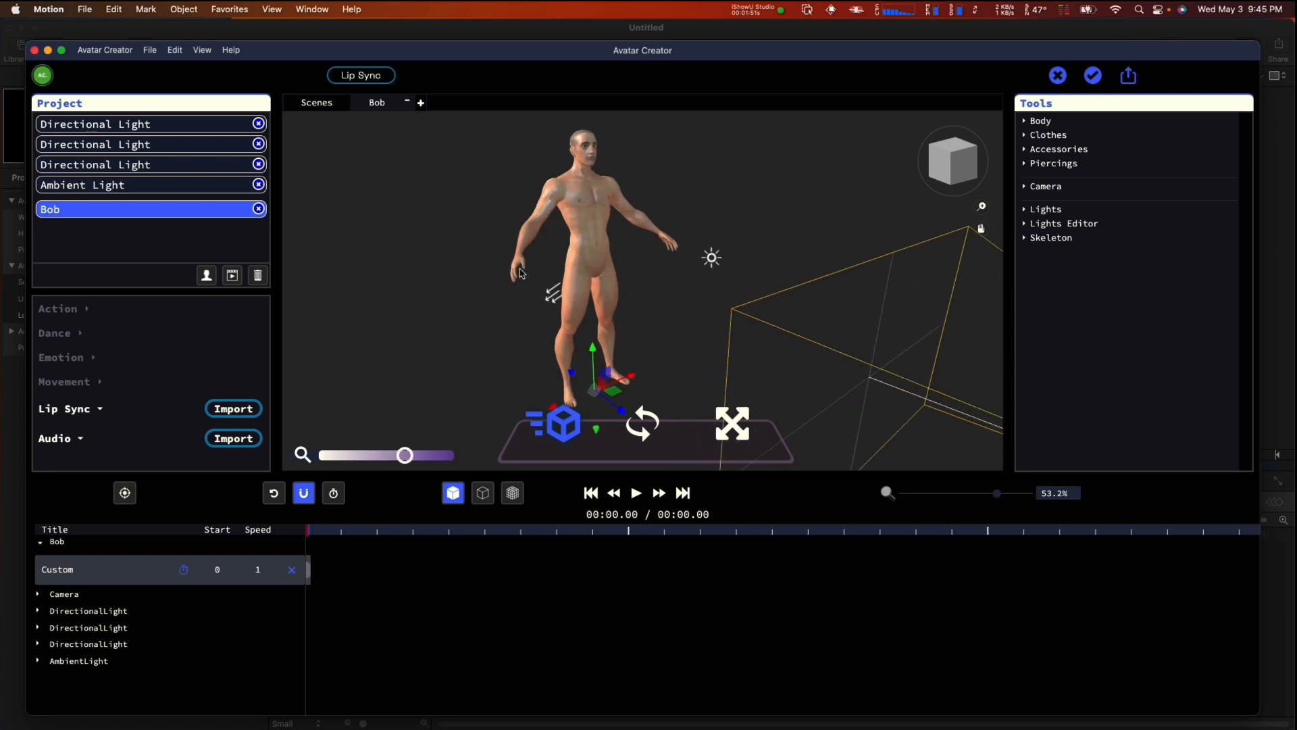
{"action": "scroll", "coordinate": [520, 273], "scroll_direction": "down", "scroll_amount": 3}
{"action": "scroll", "coordinate": [521, 274], "scroll_direction": "up", "scroll_amount": 3}
{"action": "scroll", "coordinate": [520, 273], "scroll_direction": "up", "scroll_amount": 2}
{"action": "scroll", "coordinate": [524, 277], "scroll_direction": "down", "scroll_amount": 5}
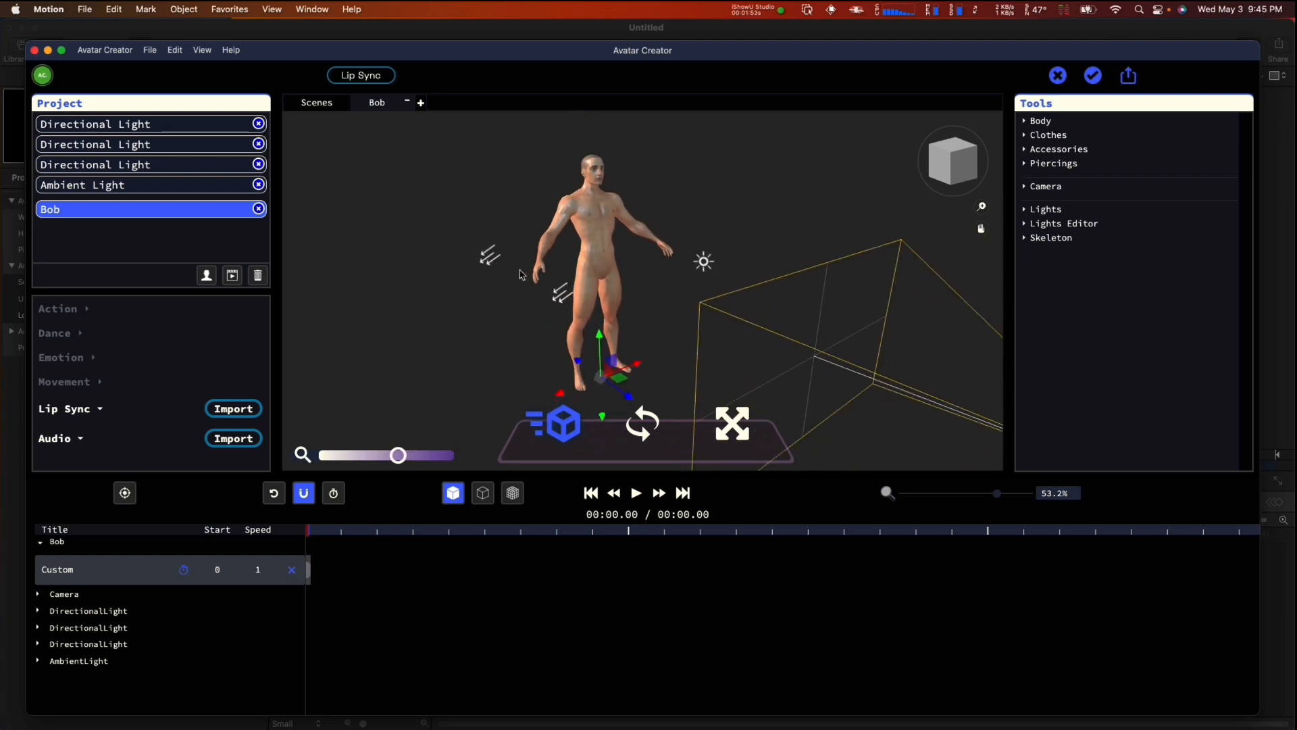
{"action": "scroll", "coordinate": [521, 272], "scroll_direction": "up", "scroll_amount": 3}
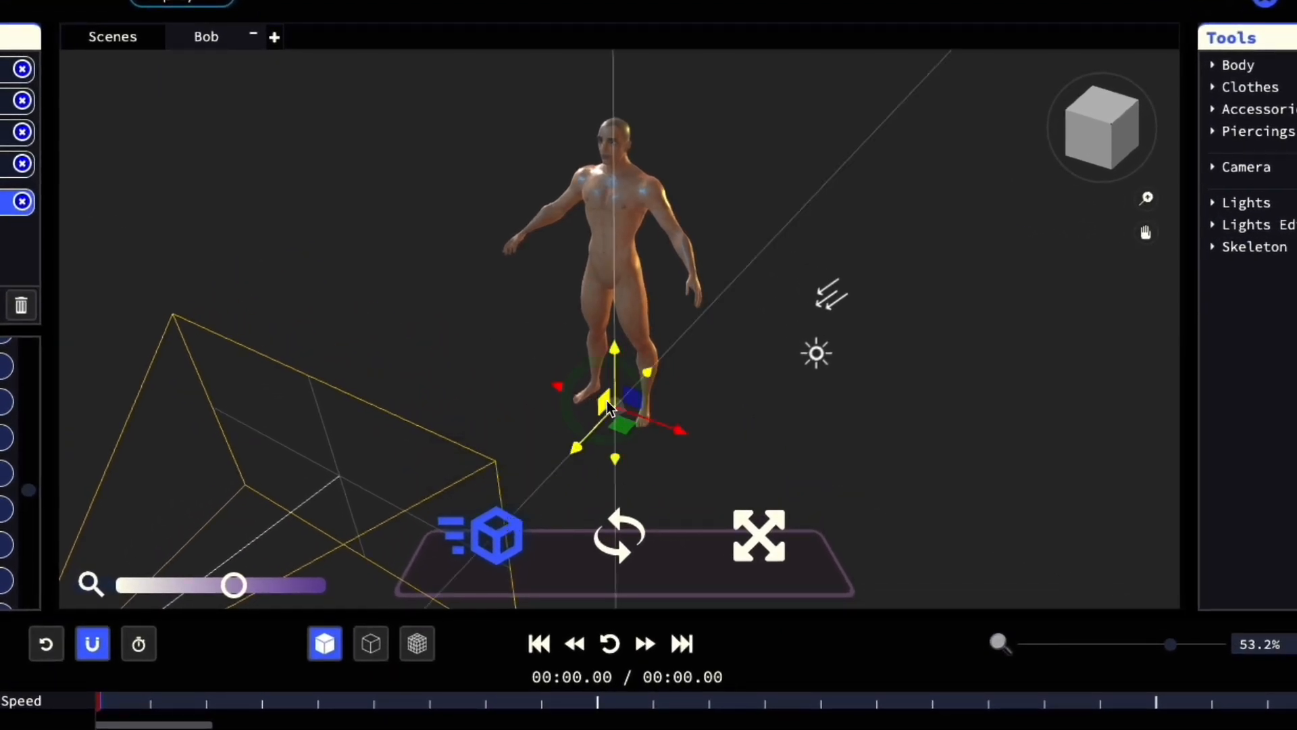
Step: Try the move, rotate and scale handles on the avatar in the 3D scene
{"action": "mouse_move", "coordinate": [607, 400]}
{"action": "left_mouse_down"}
{"action": "mouse_move", "coordinate": [647, 400]}
{"action": "mouse_move", "coordinate": [563, 389]}
{"action": "mouse_move", "coordinate": [622, 395]}
{"action": "mouse_move", "coordinate": [633, 370]}
{"action": "mouse_move", "coordinate": [616, 404]}
{"action": "mouse_move", "coordinate": [616, 327]}
{"action": "mouse_move", "coordinate": [585, 432]}
{"action": "mouse_move", "coordinate": [628, 407]}
{"action": "left_mouse_up"}
{"action": "left_click", "coordinate": [641, 528]}
{"action": "left_click", "coordinate": [767, 532]}
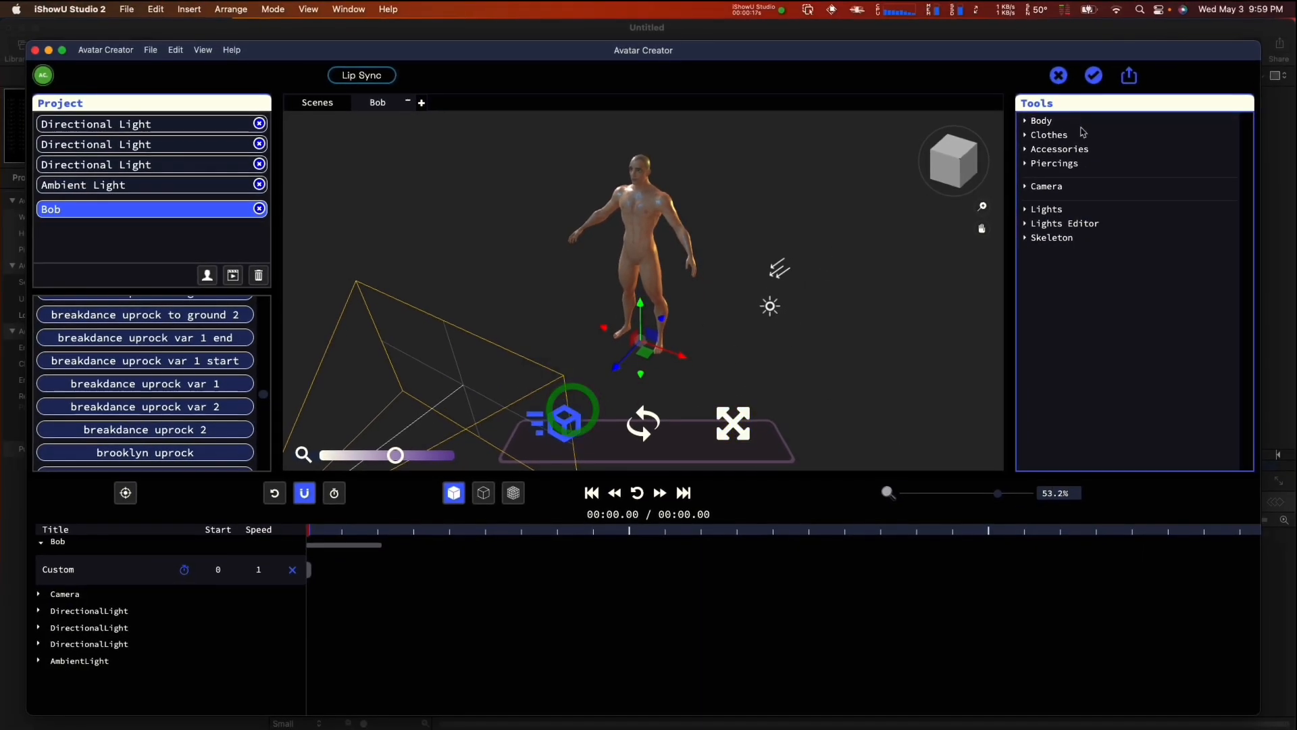
Step: Give the avatar the short black hairstyle from the Body hair options
{"action": "left_click", "coordinate": [1056, 121]}
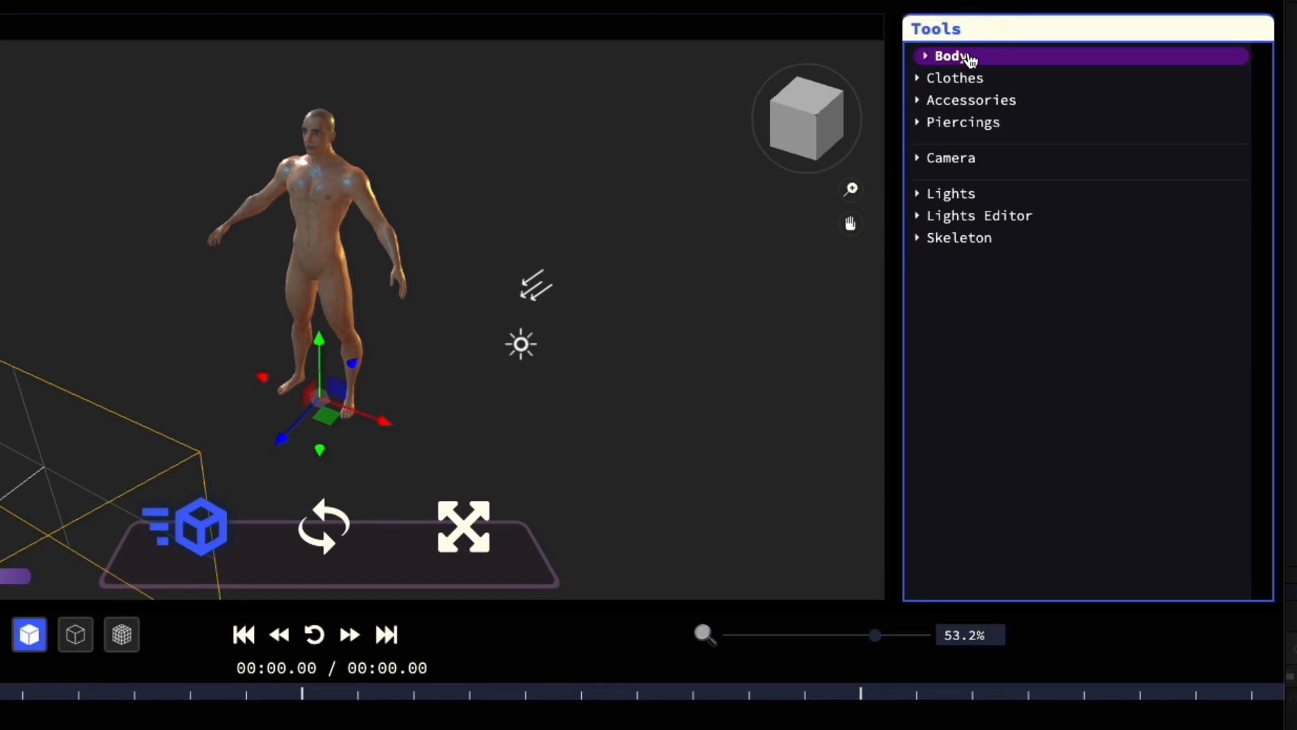
{"action": "left_click", "coordinate": [971, 58]}
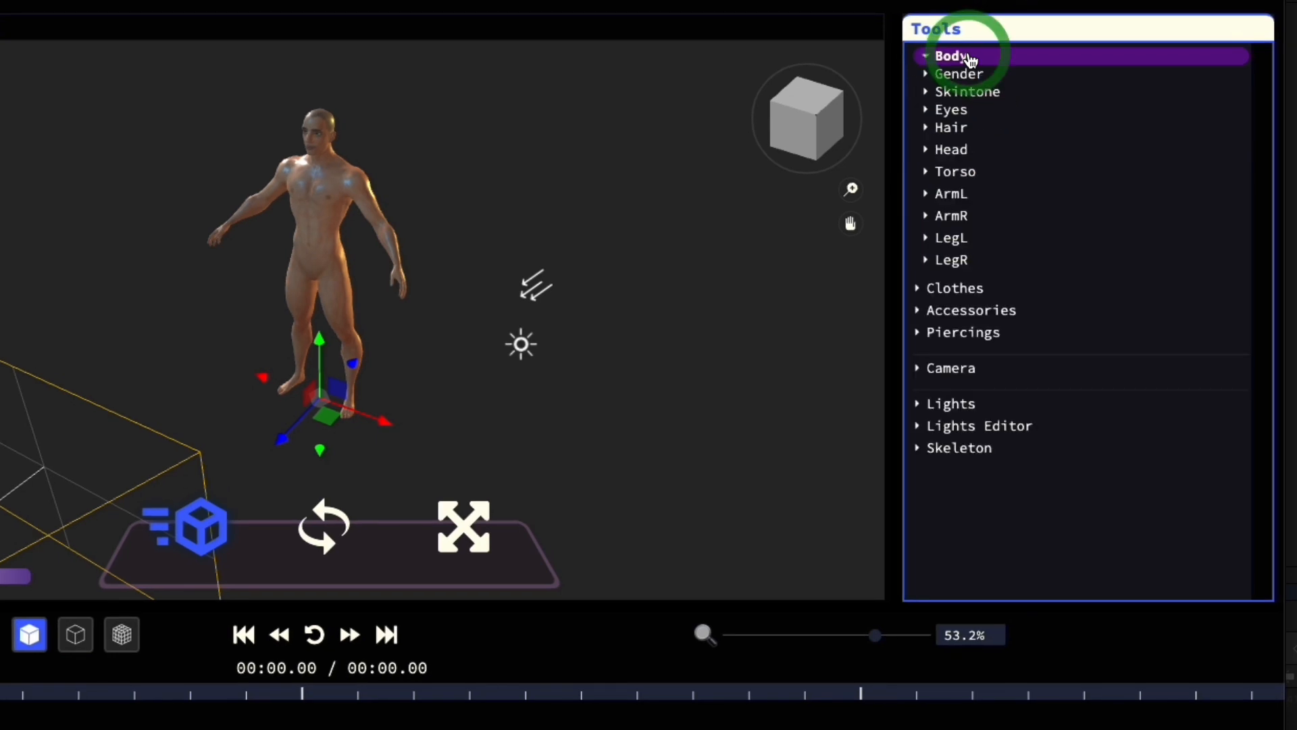
{"action": "left_click", "coordinate": [957, 94]}
{"action": "left_click", "coordinate": [956, 95]}
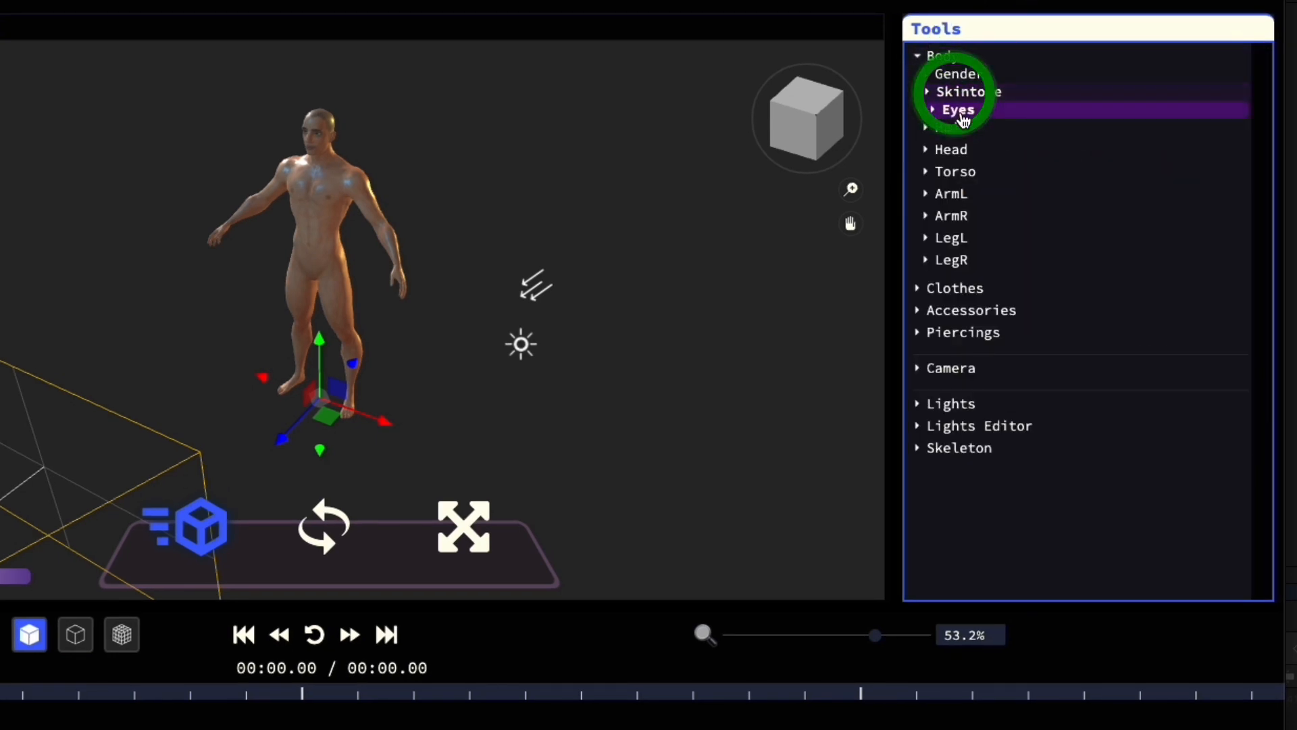
{"action": "left_click", "coordinate": [956, 109]}
{"action": "left_click", "coordinate": [956, 109]}
{"action": "left_click", "coordinate": [956, 127]}
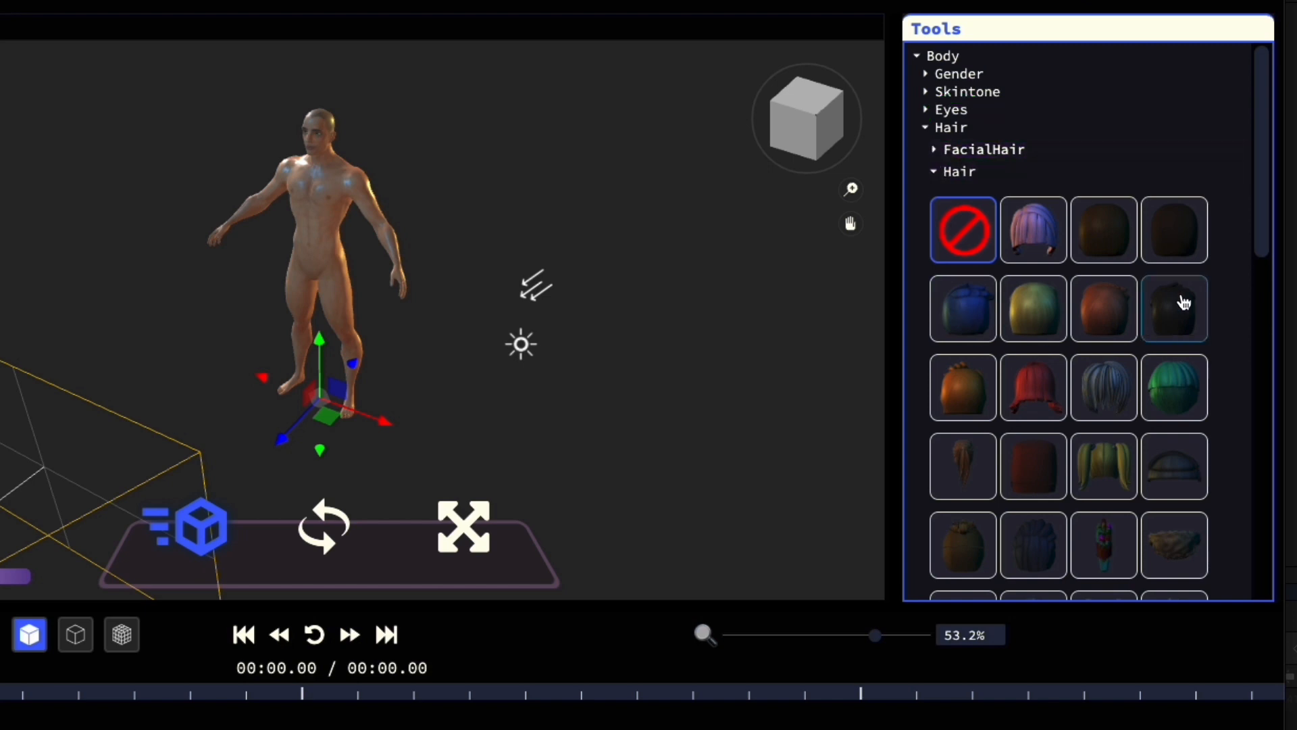
{"action": "left_click", "coordinate": [1173, 306]}
{"action": "scroll", "coordinate": [1115, 293], "scroll_direction": "down", "scroll_amount": 10}
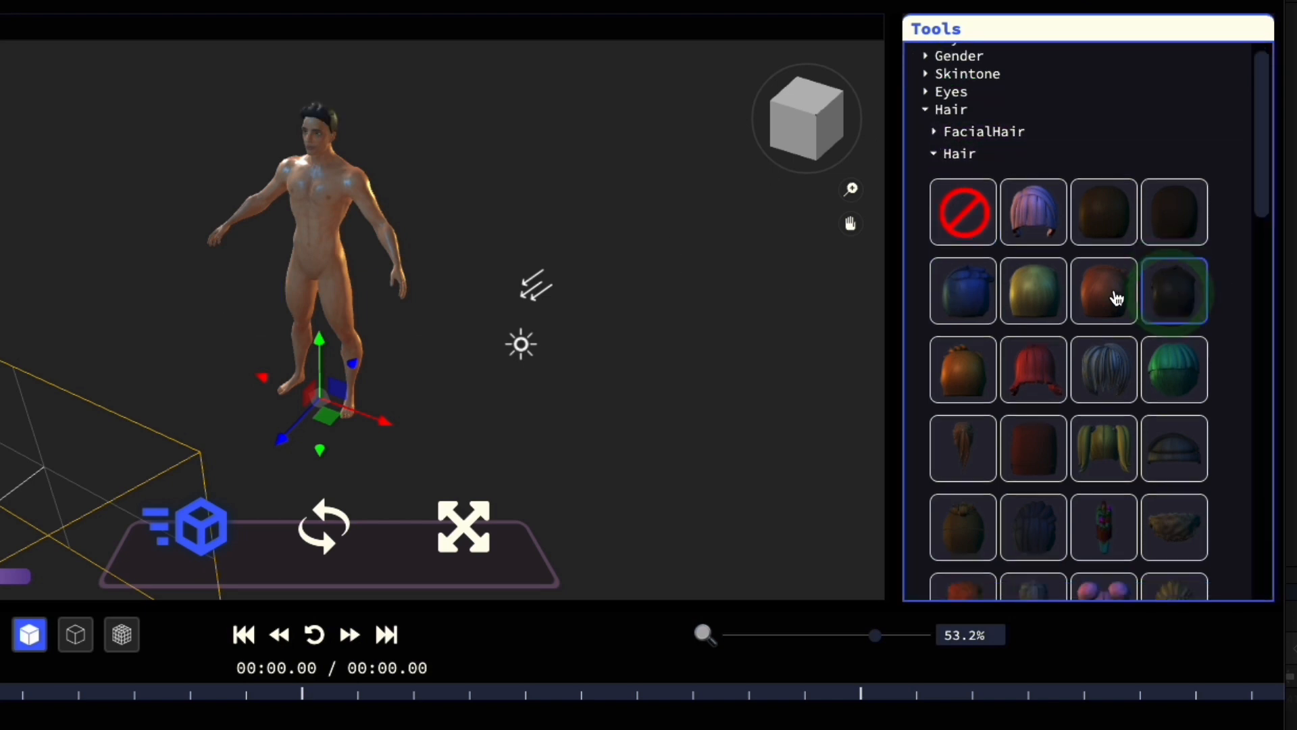
{"action": "scroll", "coordinate": [1101, 293], "scroll_direction": "up", "scroll_amount": 10}
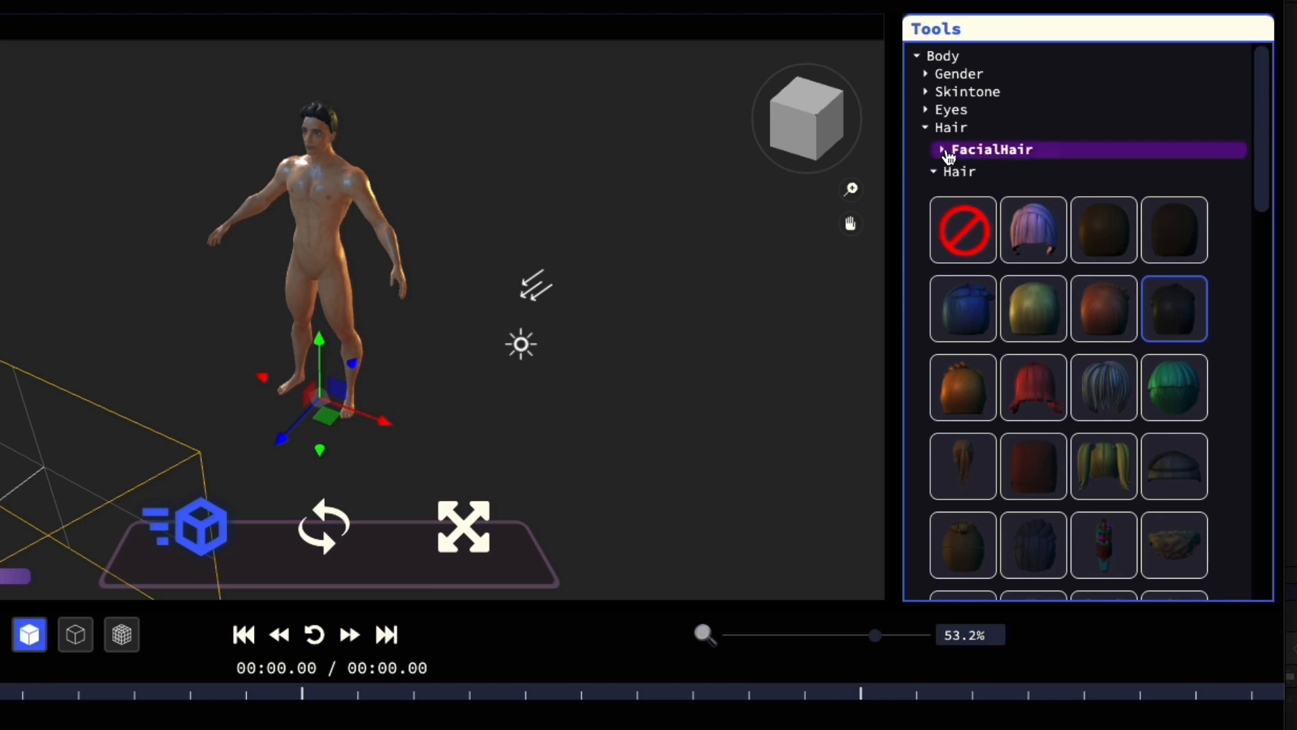
{"action": "left_click", "coordinate": [944, 170]}
Step: Add the long drooping dark mustache from the FacialHair options to the avatar
{"action": "left_click", "coordinate": [967, 130]}
{"action": "left_click", "coordinate": [960, 127]}
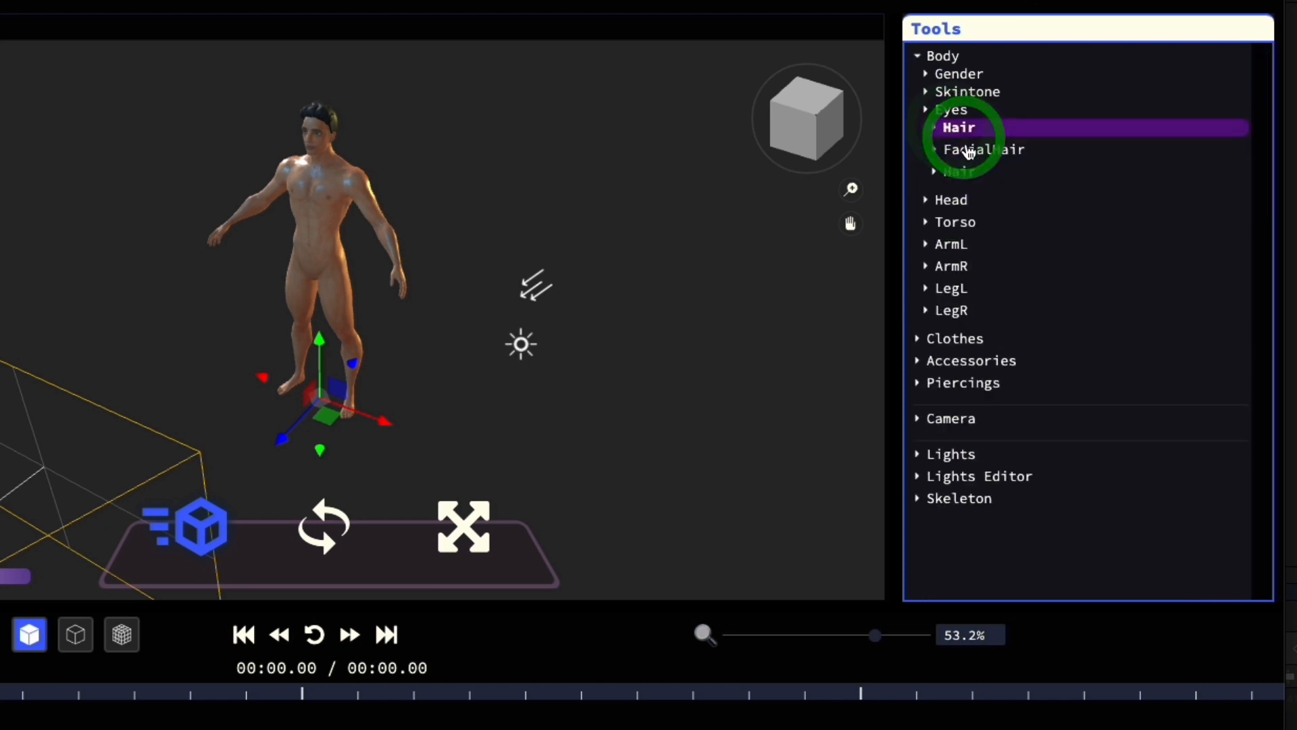
{"action": "left_click", "coordinate": [976, 148]}
{"action": "left_click", "coordinate": [1034, 220]}
{"action": "scroll", "coordinate": [1018, 167], "scroll_direction": "down", "scroll_amount": 1}
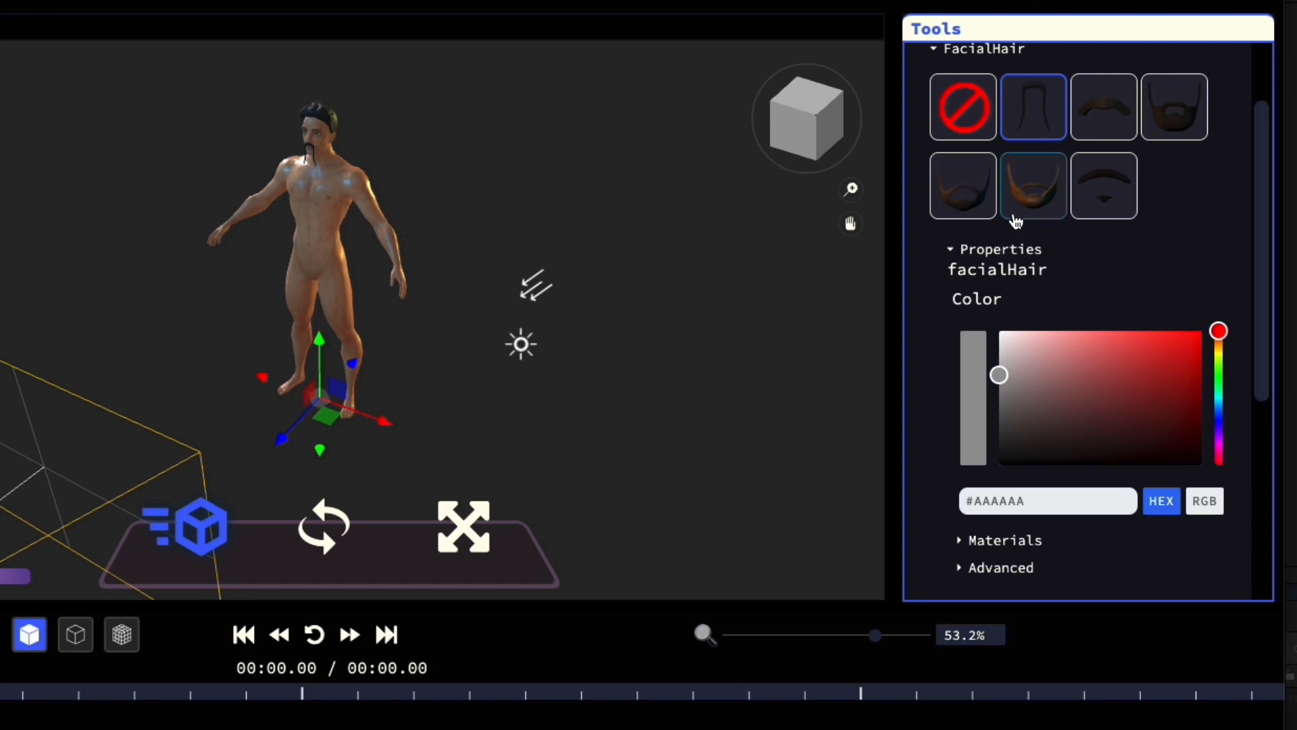
{"action": "scroll", "coordinate": [994, 183], "scroll_direction": "up", "scroll_amount": 1}
{"action": "left_click", "coordinate": [948, 88]}
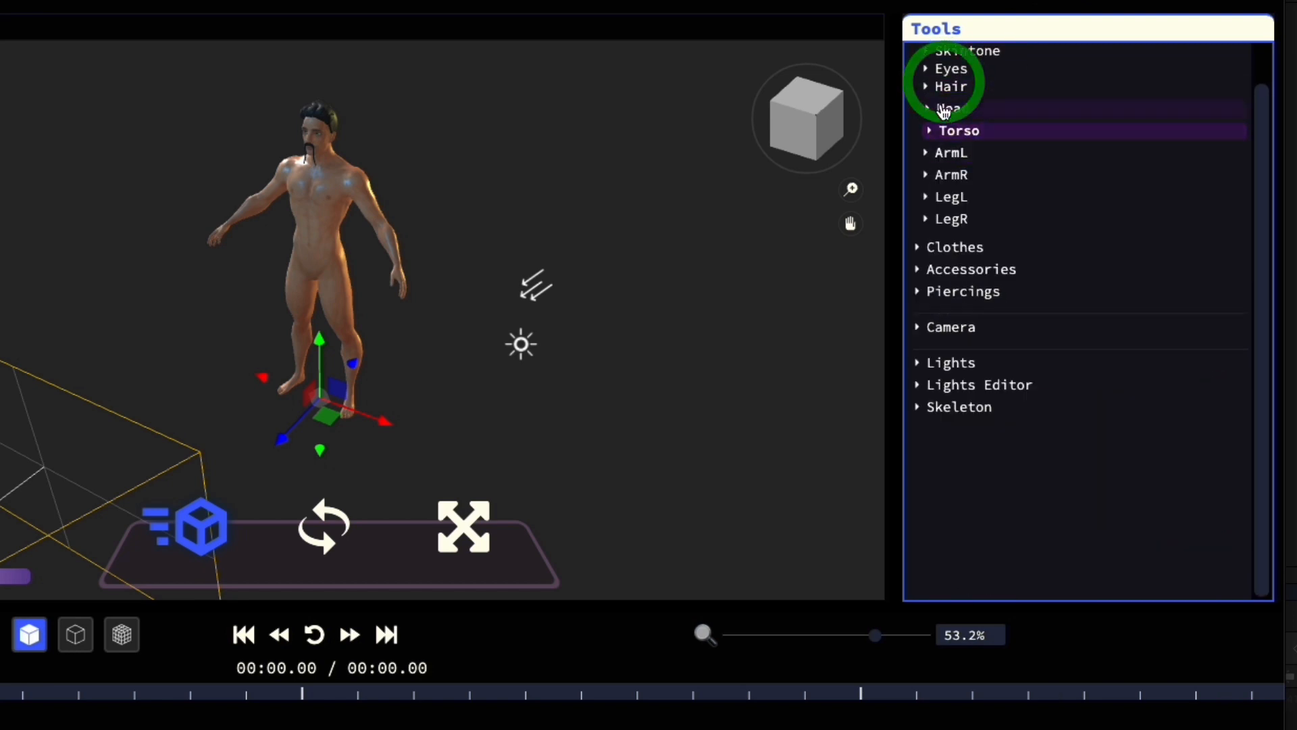
{"action": "scroll", "coordinate": [973, 67], "scroll_direction": "up", "scroll_amount": 1}
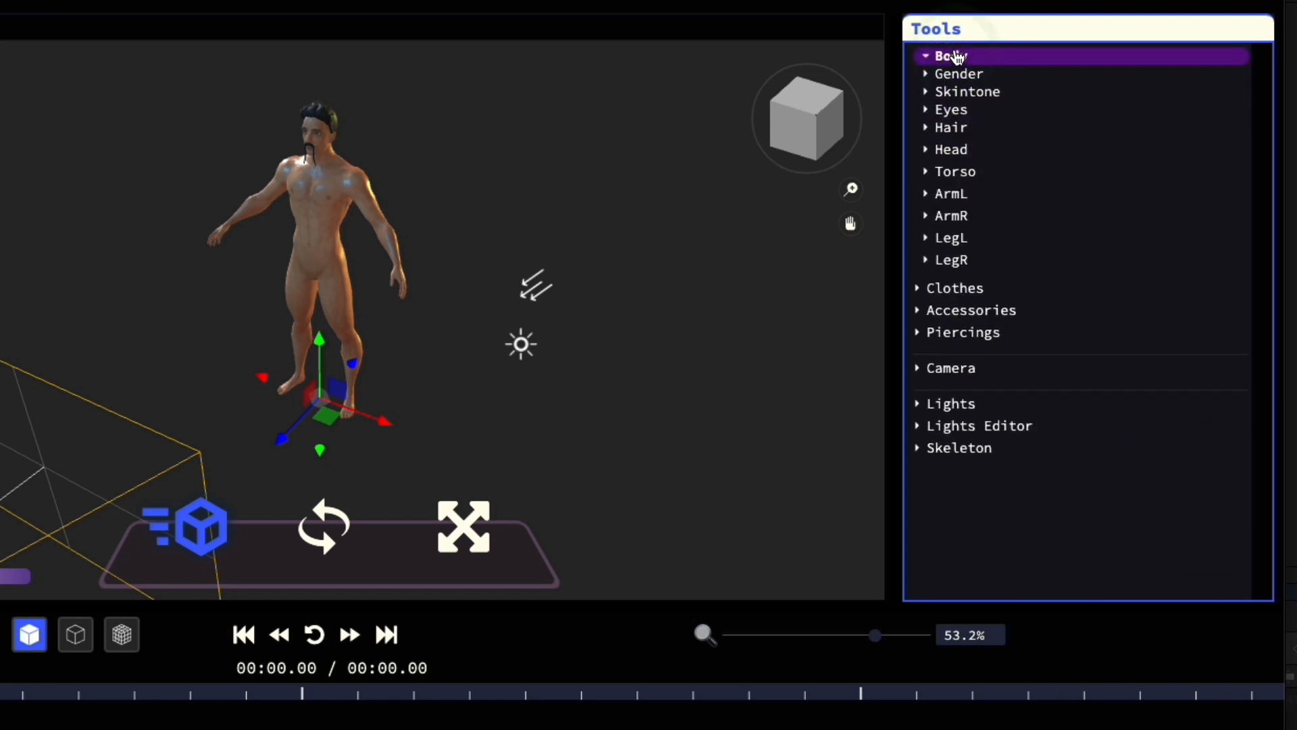
{"action": "left_click", "coordinate": [947, 53]}
Step: Put black dress shoes on the avatar from the Clothes options
{"action": "left_click", "coordinate": [955, 79]}
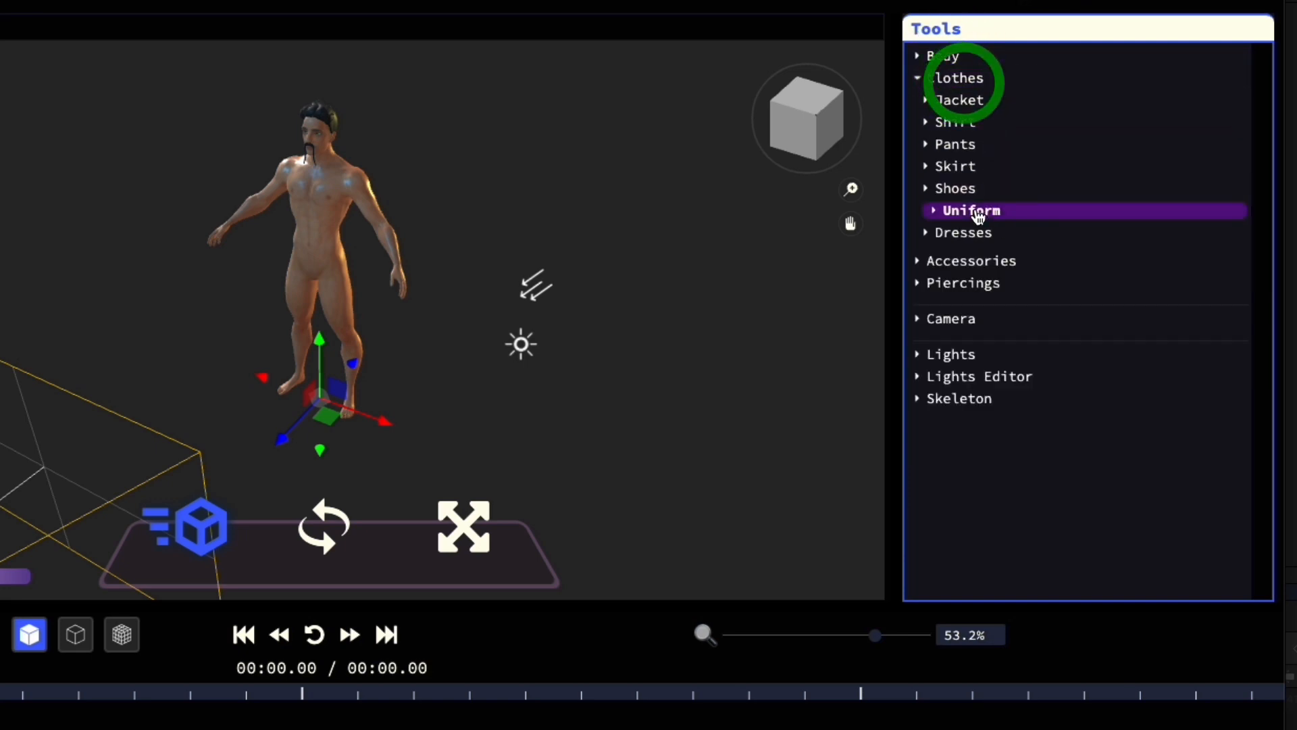
{"action": "left_click", "coordinate": [960, 188]}
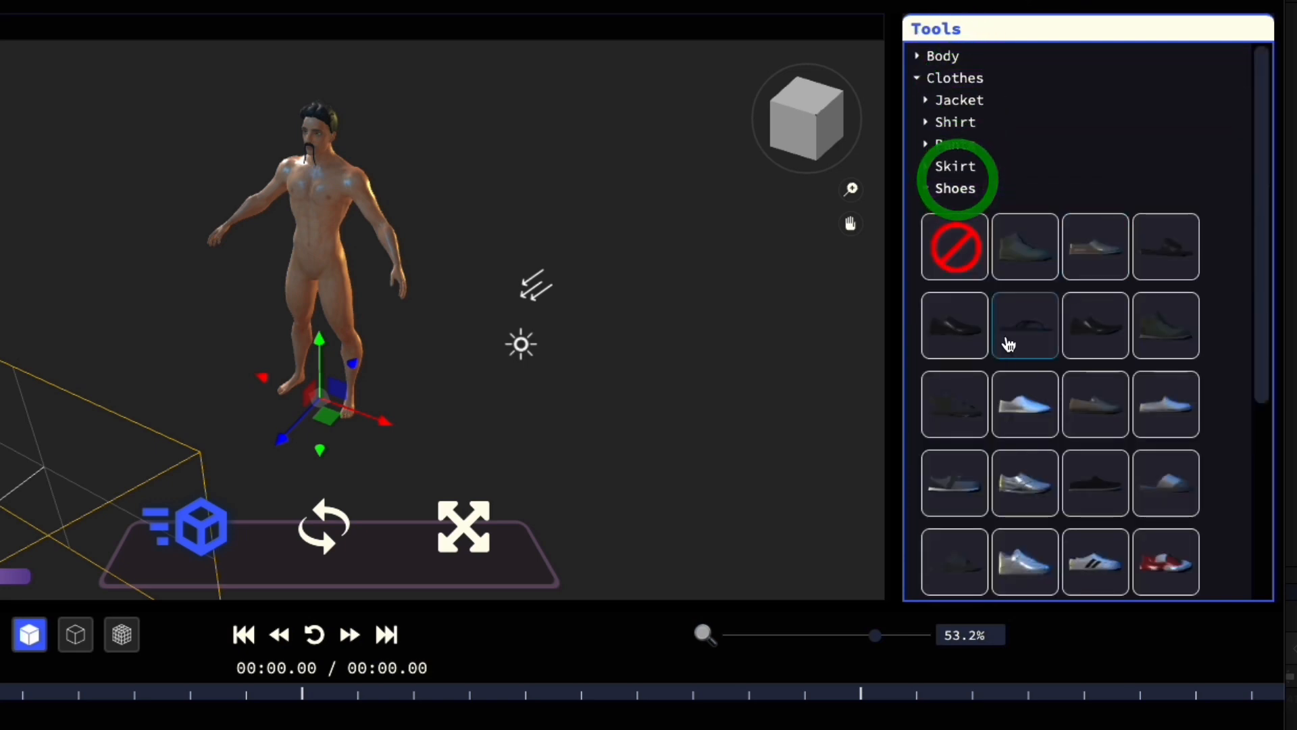
{"action": "left_click", "coordinate": [945, 324]}
{"action": "scroll", "coordinate": [902, 270], "scroll_direction": "down", "scroll_amount": 5}
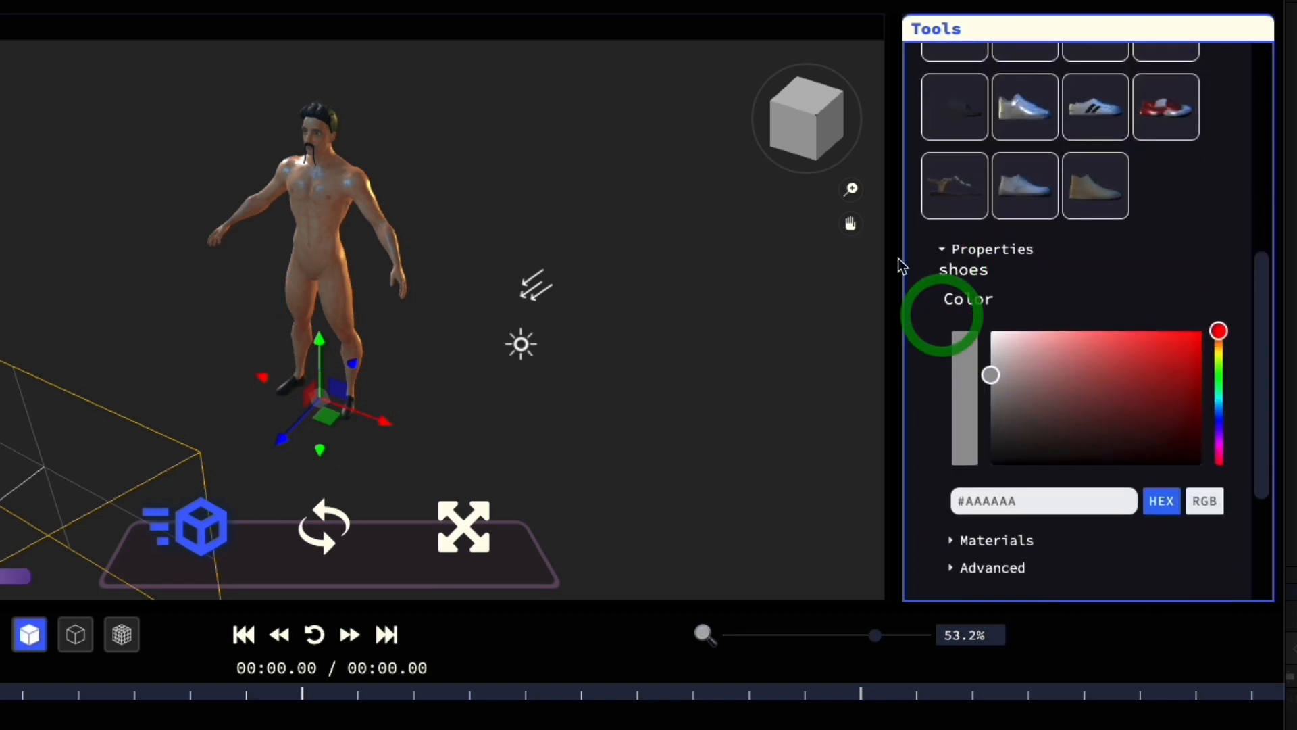
{"action": "scroll", "coordinate": [991, 186], "scroll_direction": "up", "scroll_amount": 5}
{"action": "left_click", "coordinate": [953, 188]}
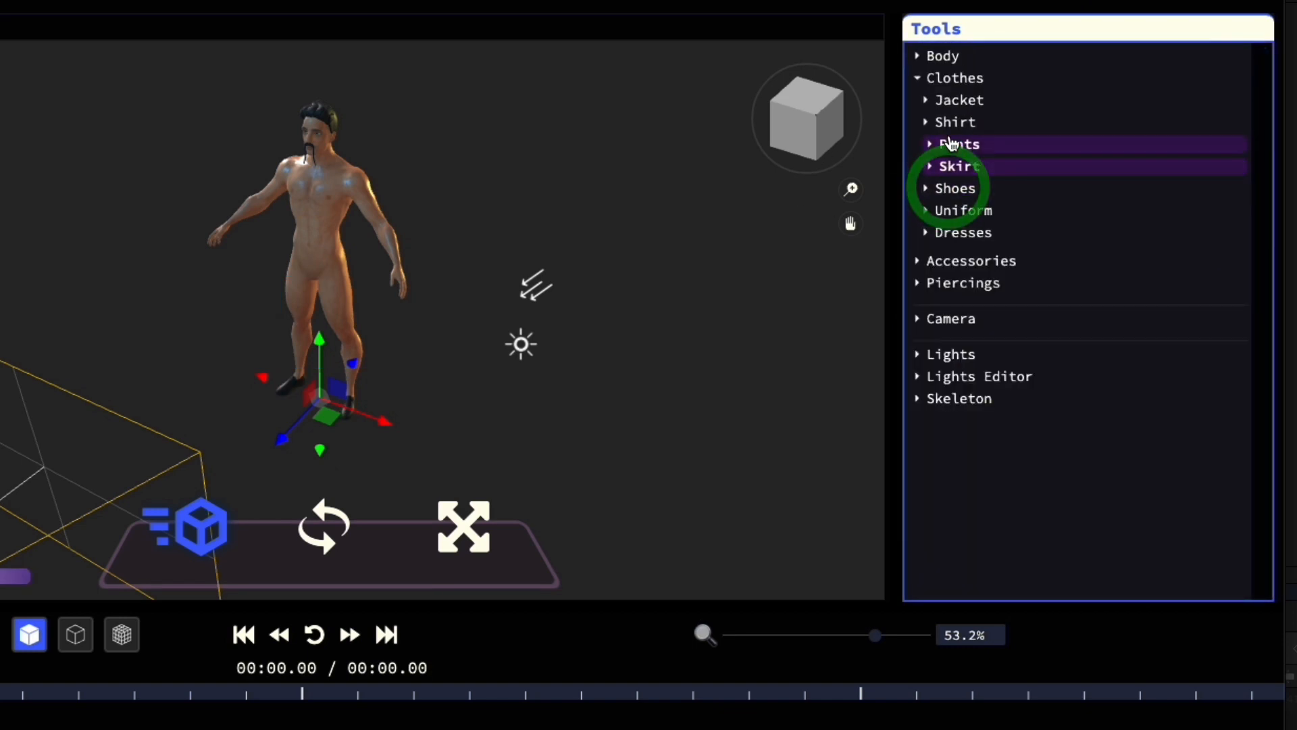
Step: Dress the avatar in slim blue jeans and replace them with the wide-leg light blue-grey pants
{"action": "left_click", "coordinate": [951, 143]}
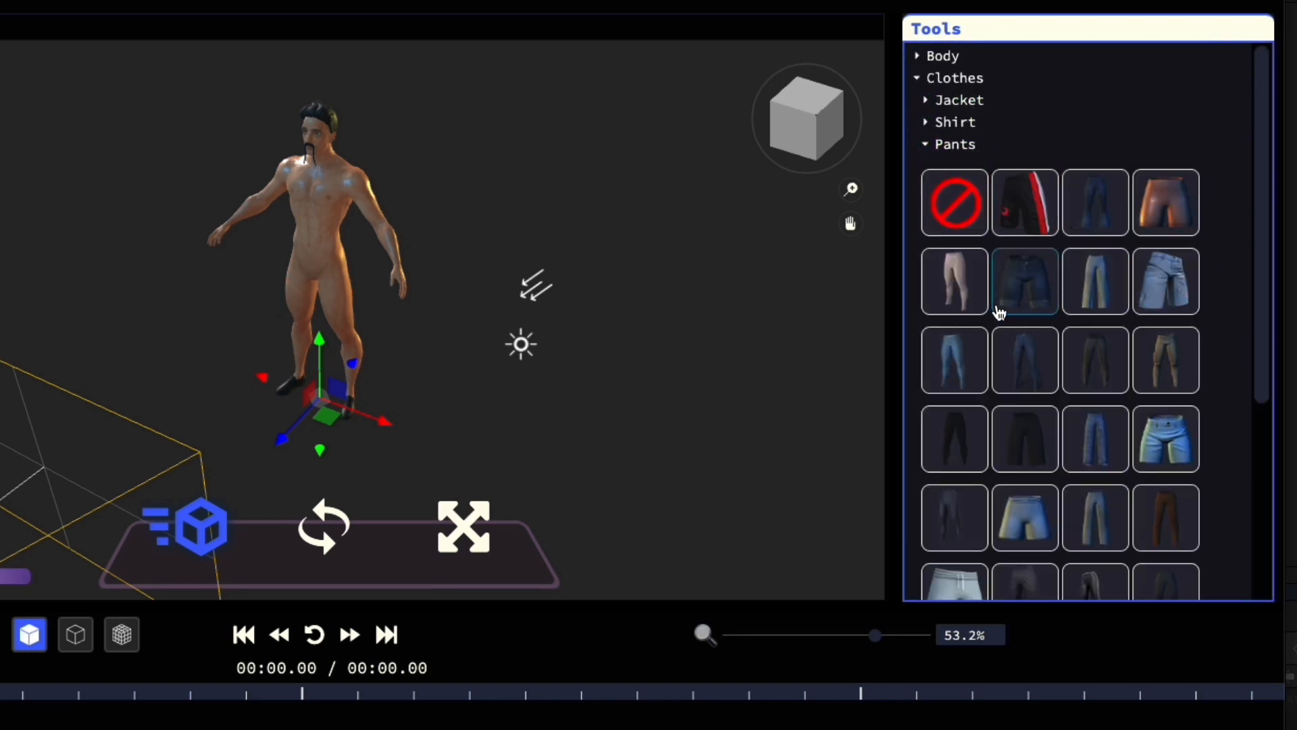
{"action": "left_click", "coordinate": [959, 353]}
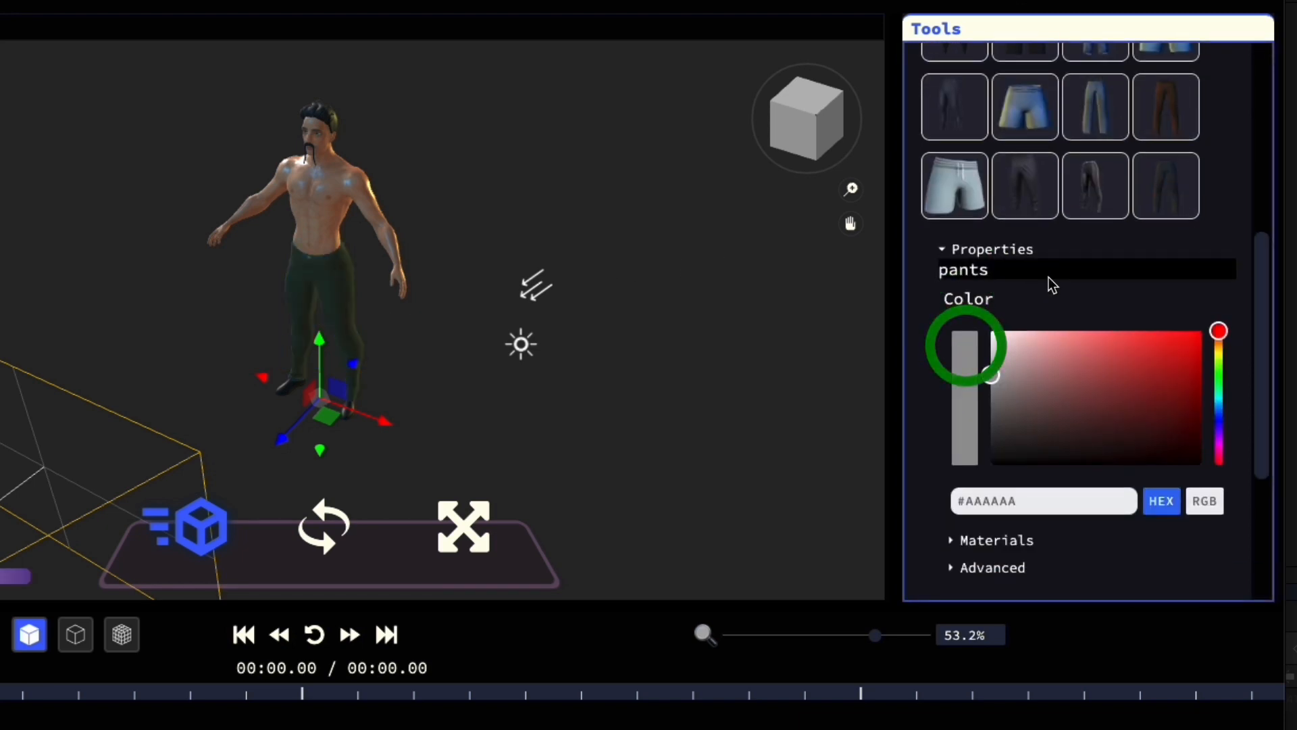
{"action": "scroll", "coordinate": [986, 176], "scroll_direction": "up", "scroll_amount": 5}
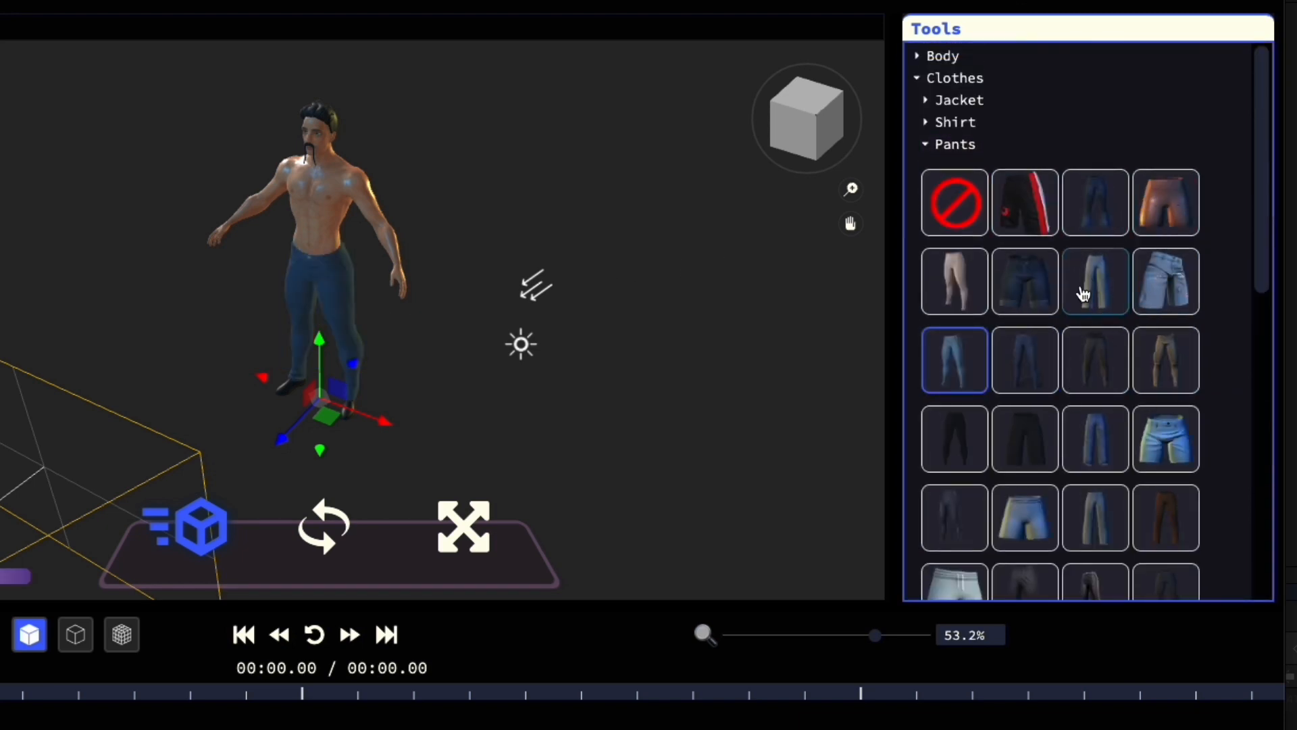
{"action": "scroll", "coordinate": [1066, 344], "scroll_direction": "up", "scroll_amount": 5}
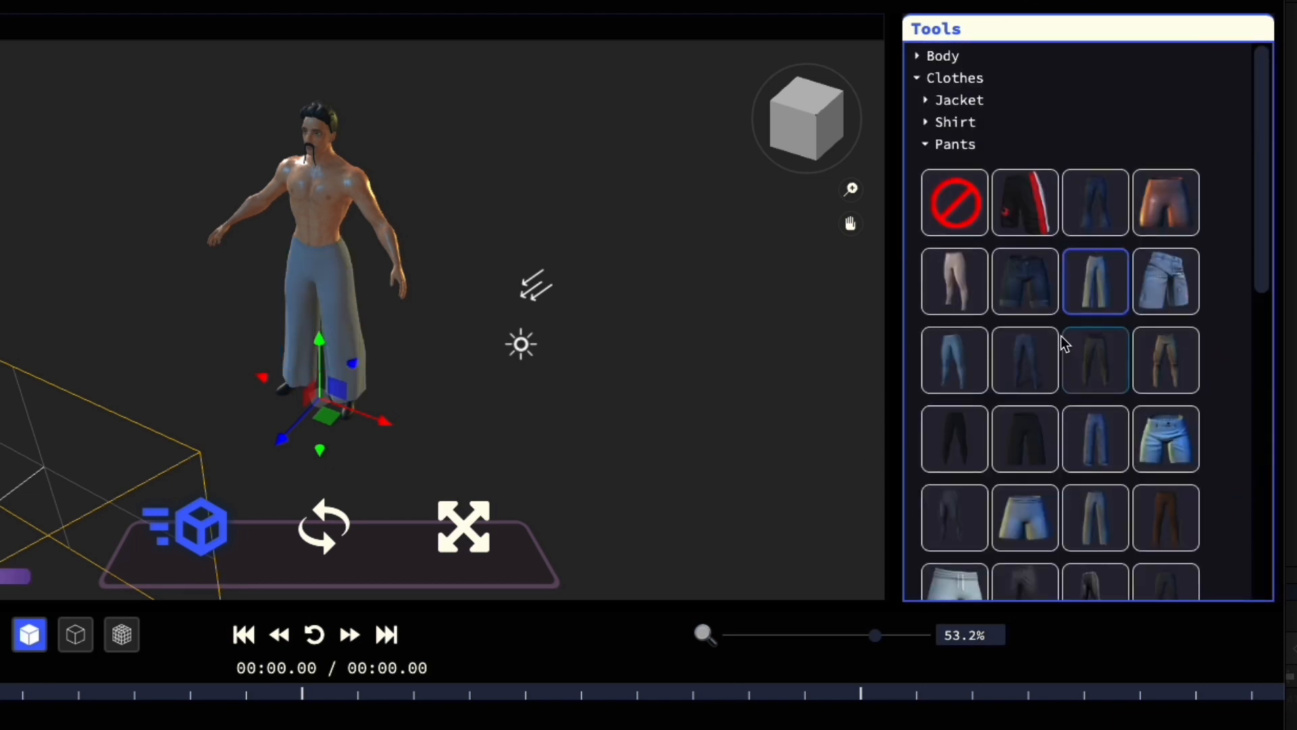
{"action": "left_click", "coordinate": [973, 144]}
Step: Put the shiny dark red jacket on the avatar and check it from another angle
{"action": "left_click", "coordinate": [966, 101]}
{"action": "left_click", "coordinate": [1017, 173]}
{"action": "left_click_drag", "start_coordinate": [160, 276], "coordinate": [133, 272]}
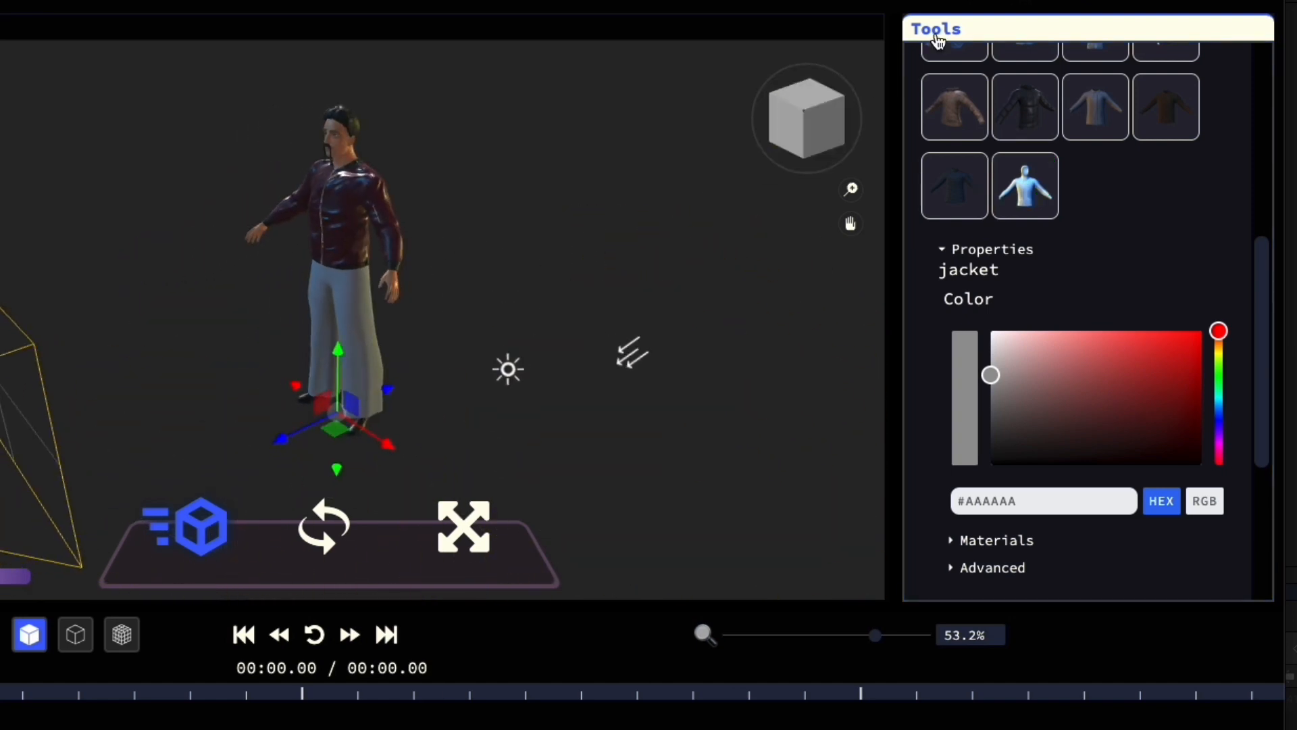
{"action": "scroll", "coordinate": [1118, 168], "scroll_direction": "up", "scroll_amount": 6}
{"action": "left_click", "coordinate": [950, 99]}
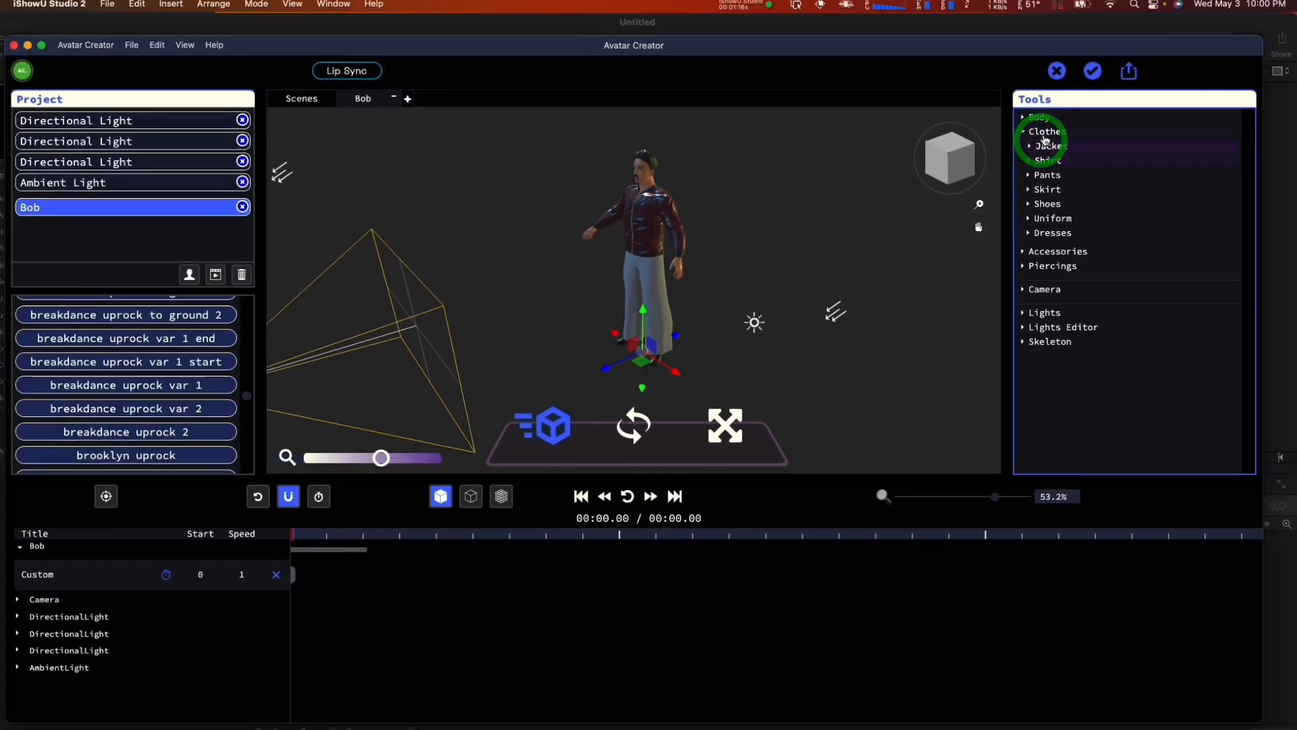
{"action": "left_click", "coordinate": [954, 78]}
Step: Apply the Robot Hip Hop Dance animation from the Dance category to Bob
{"action": "scroll", "coordinate": [223, 379], "scroll_direction": "up", "scroll_amount": 10}
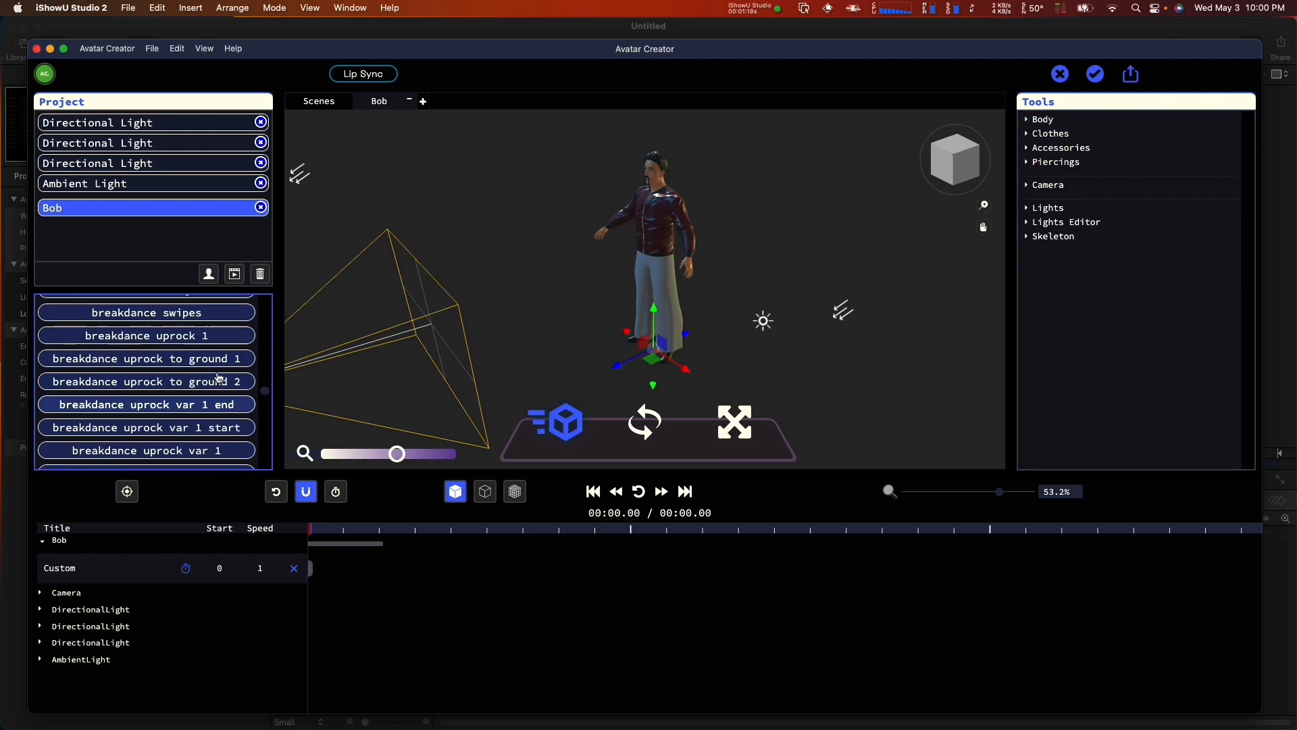
{"action": "scroll", "coordinate": [232, 370], "scroll_direction": "up", "scroll_amount": 5}
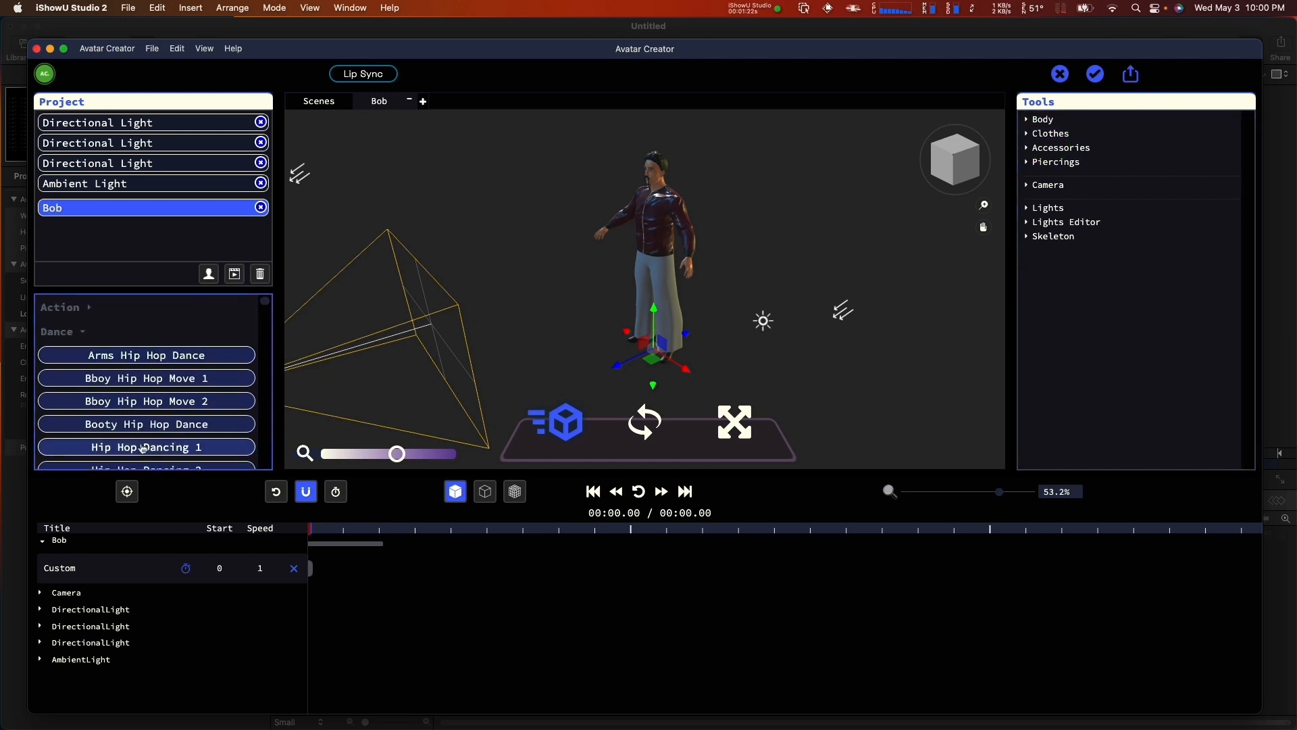
{"action": "left_click", "coordinate": [126, 327]}
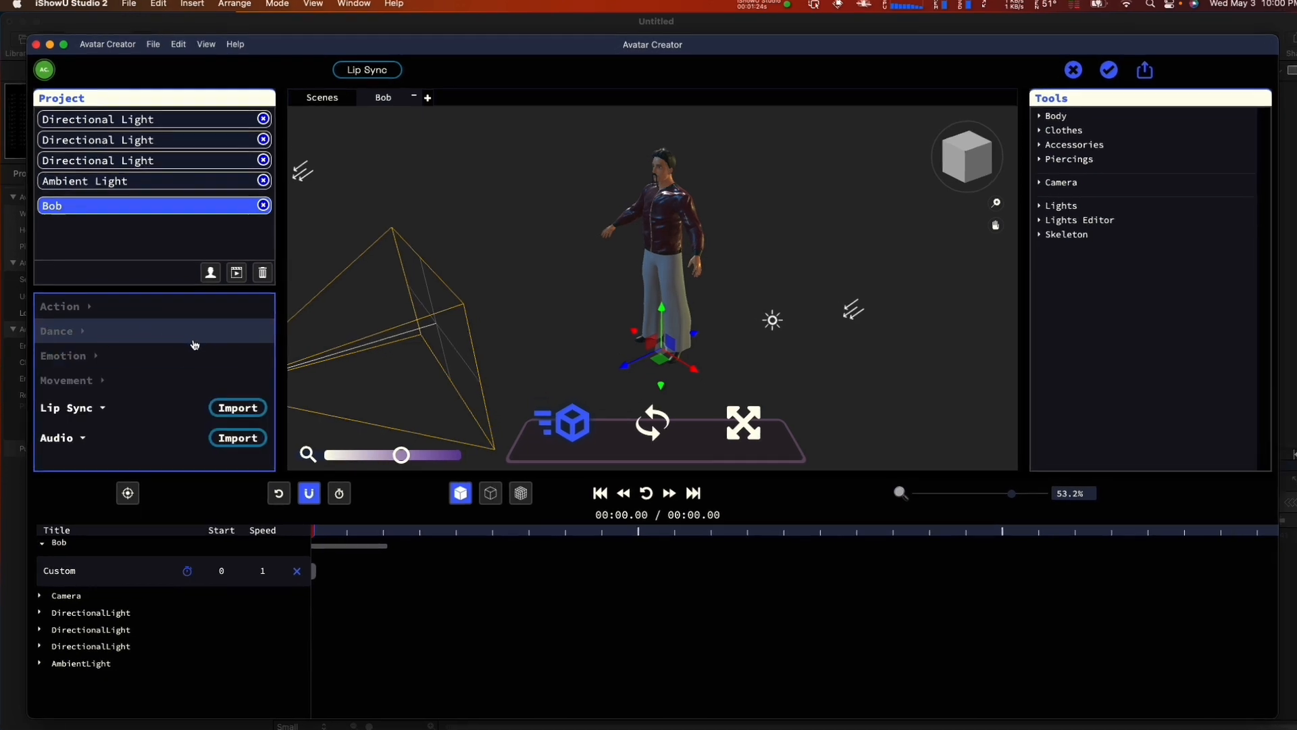
{"action": "left_click", "coordinate": [191, 336]}
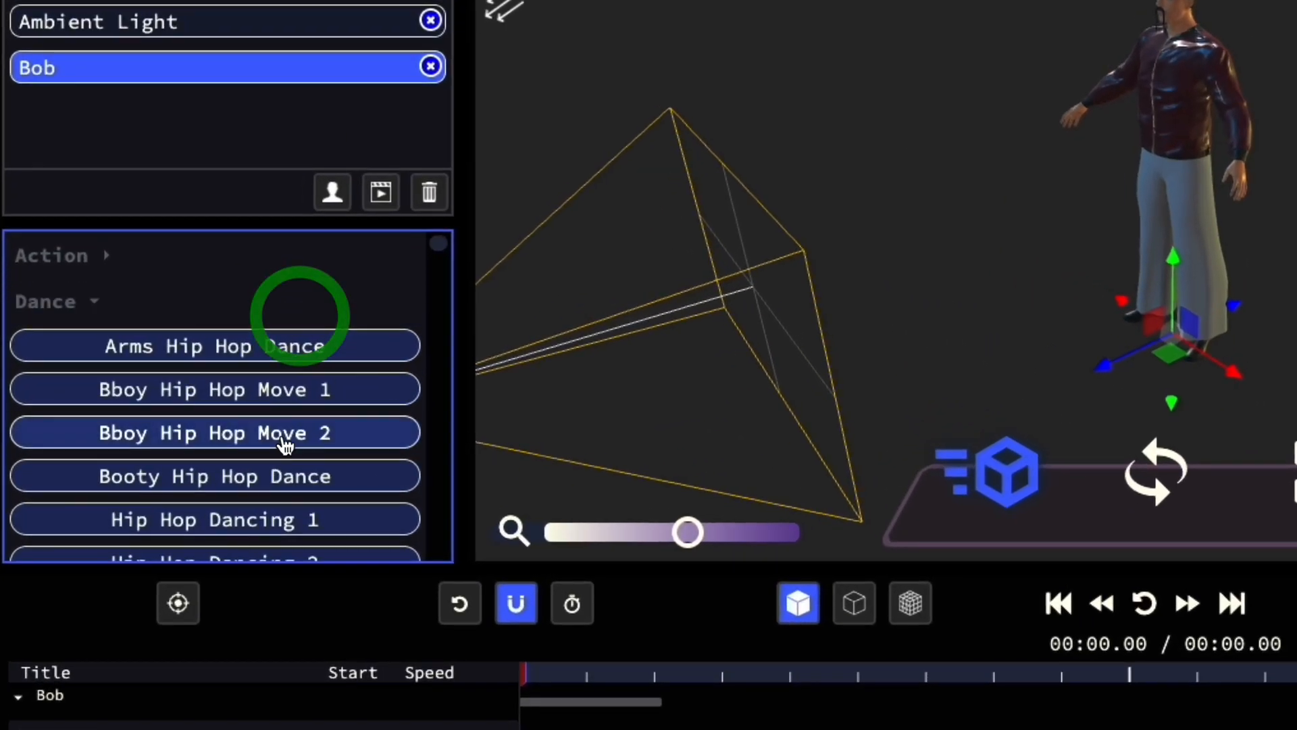
{"action": "scroll", "coordinate": [284, 440], "scroll_direction": "down", "scroll_amount": 5}
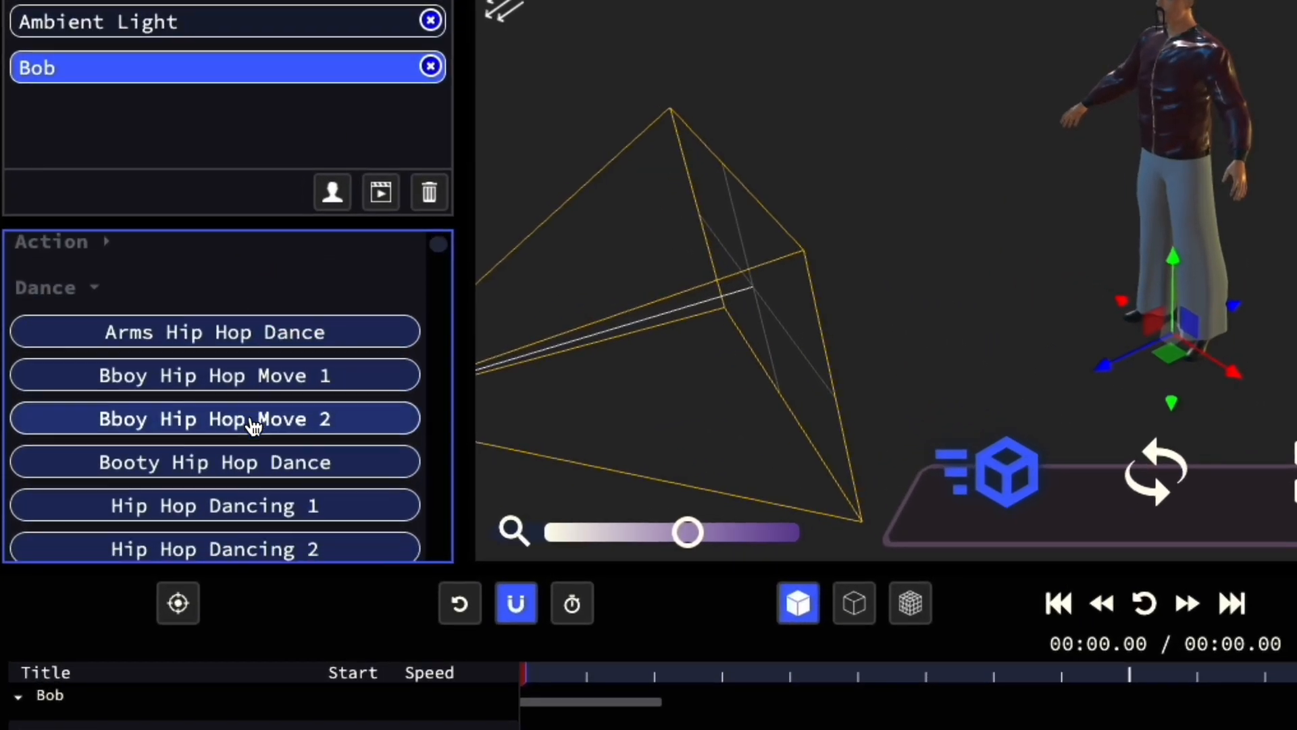
{"action": "scroll", "coordinate": [312, 436], "scroll_direction": "down", "scroll_amount": 5}
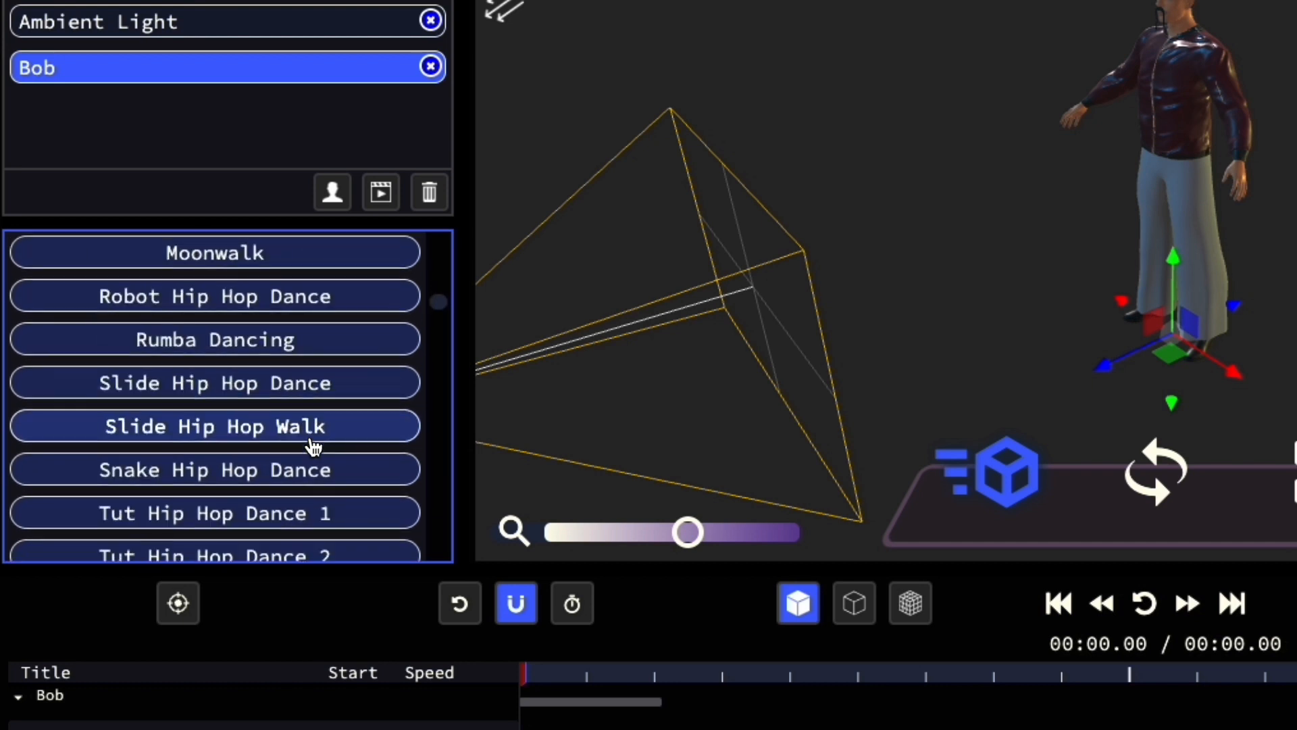
{"action": "left_click", "coordinate": [312, 307]}
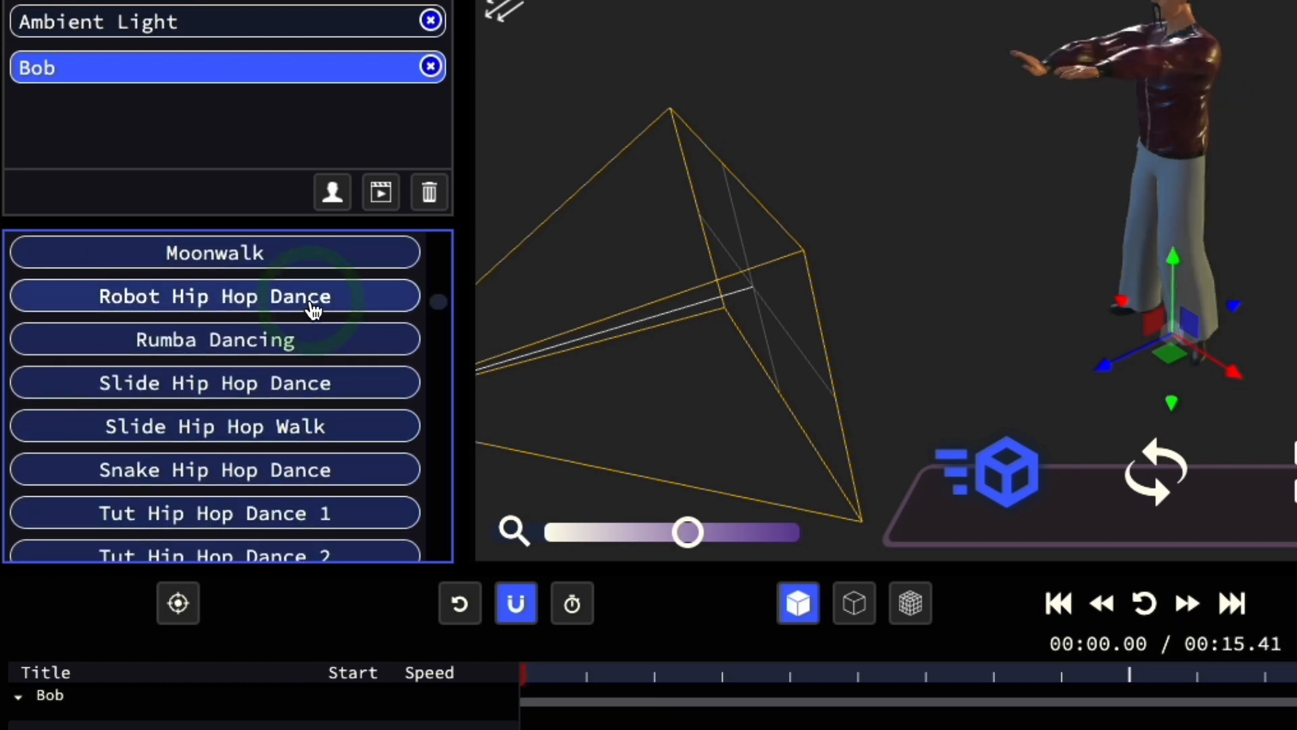
Step: Orbit around Bob and play the Robot Hip Hop Dance from the start of the timeline to review it
{"action": "left_click_drag", "start_coordinate": [1014, 219], "coordinate": [1196, 215]}
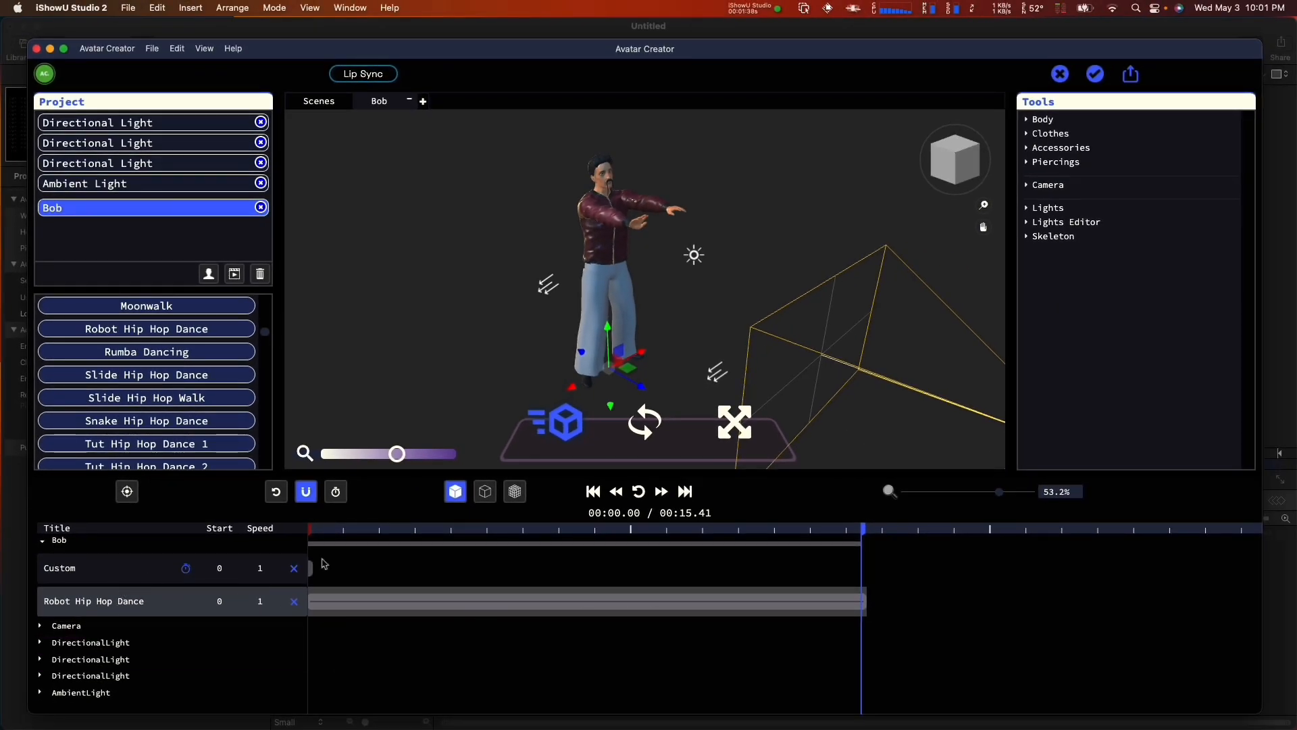
{"action": "left_click_drag", "start_coordinate": [315, 527], "coordinate": [378, 555]}
{"action": "left_click", "coordinate": [592, 491]}
{"action": "left_click", "coordinate": [638, 492]}
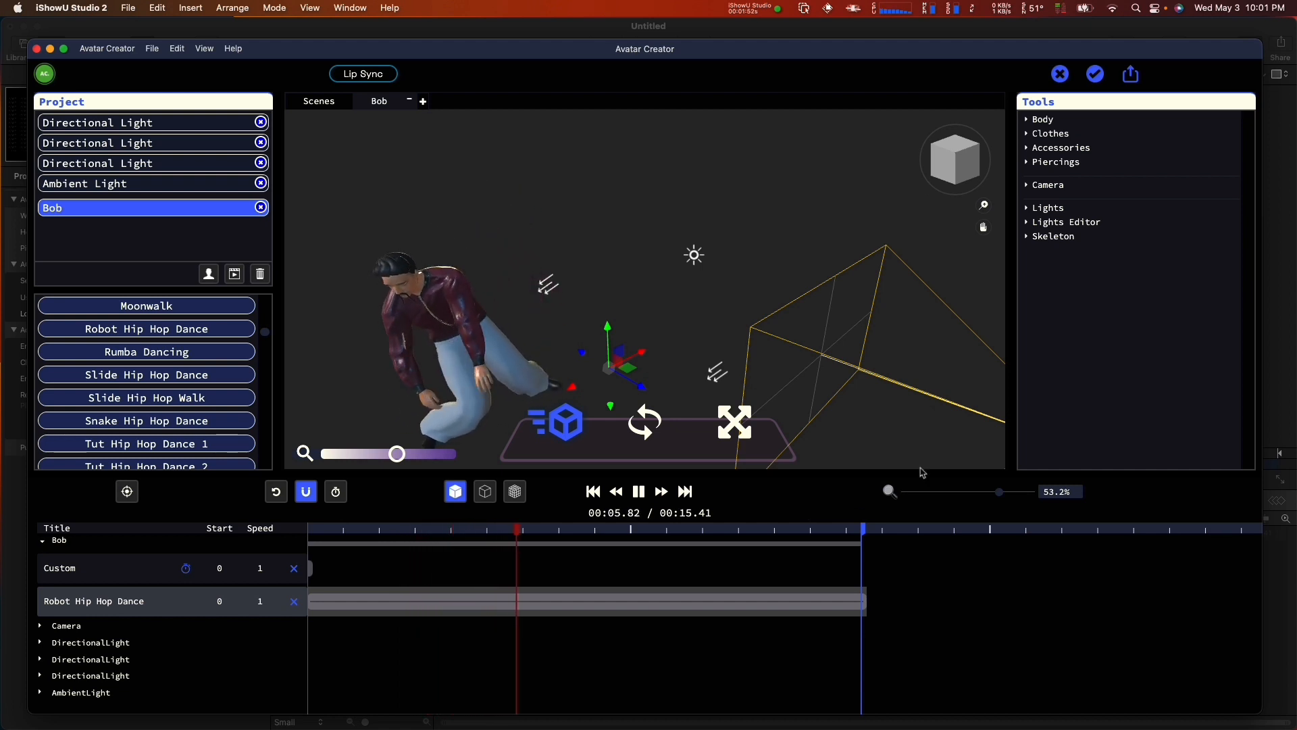
{"action": "left_click", "coordinate": [639, 492]}
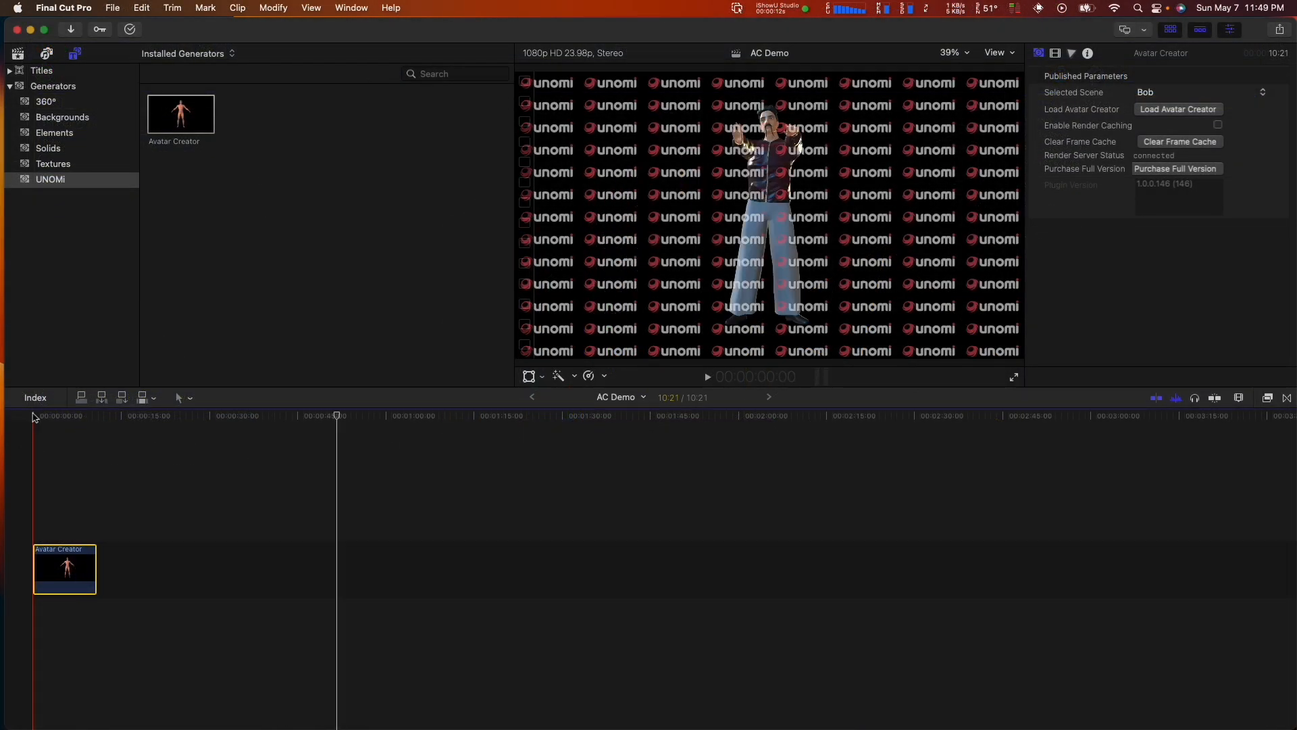
Step: Switch to Final Cut Pro and scrub through the Avatar Creator clip in the AC Demo timeline to preview Bob's dance
{"action": "left_click_drag", "start_coordinate": [36, 415], "coordinate": [83, 424]}
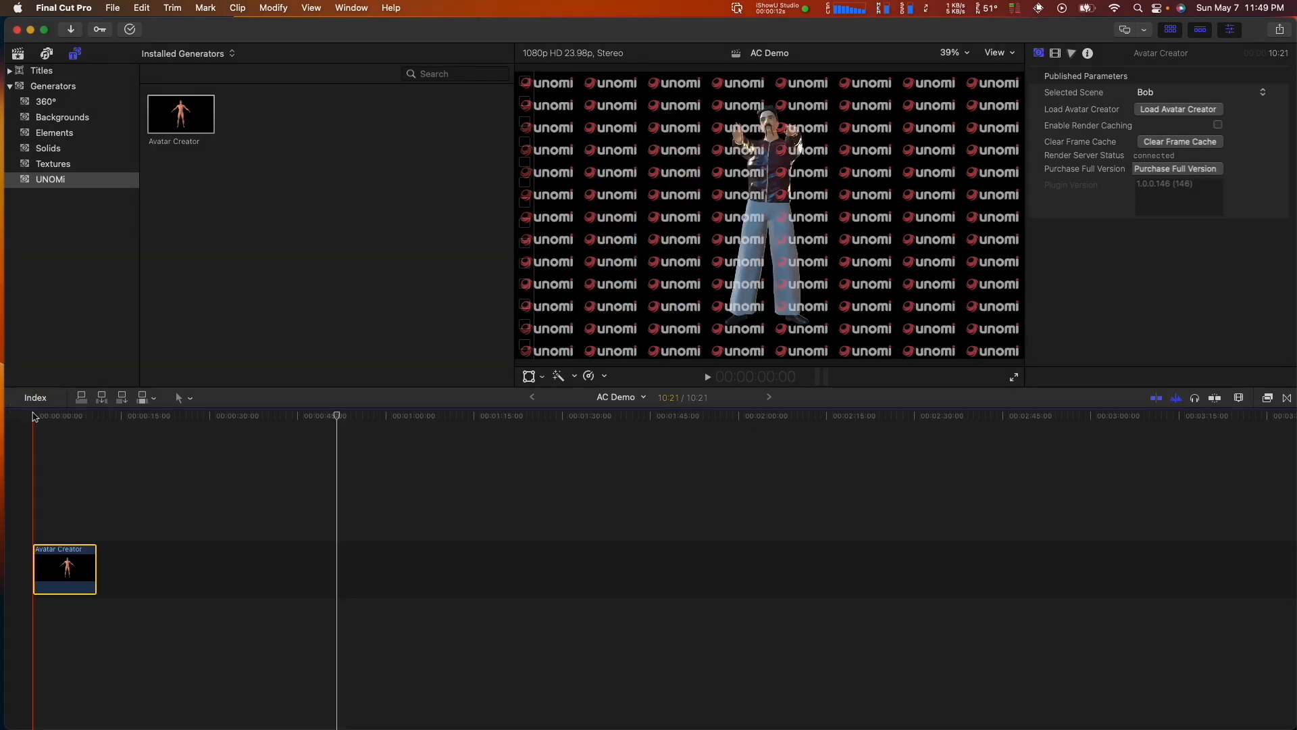
{"action": "left_click_drag", "start_coordinate": [37, 417], "coordinate": [78, 424]}
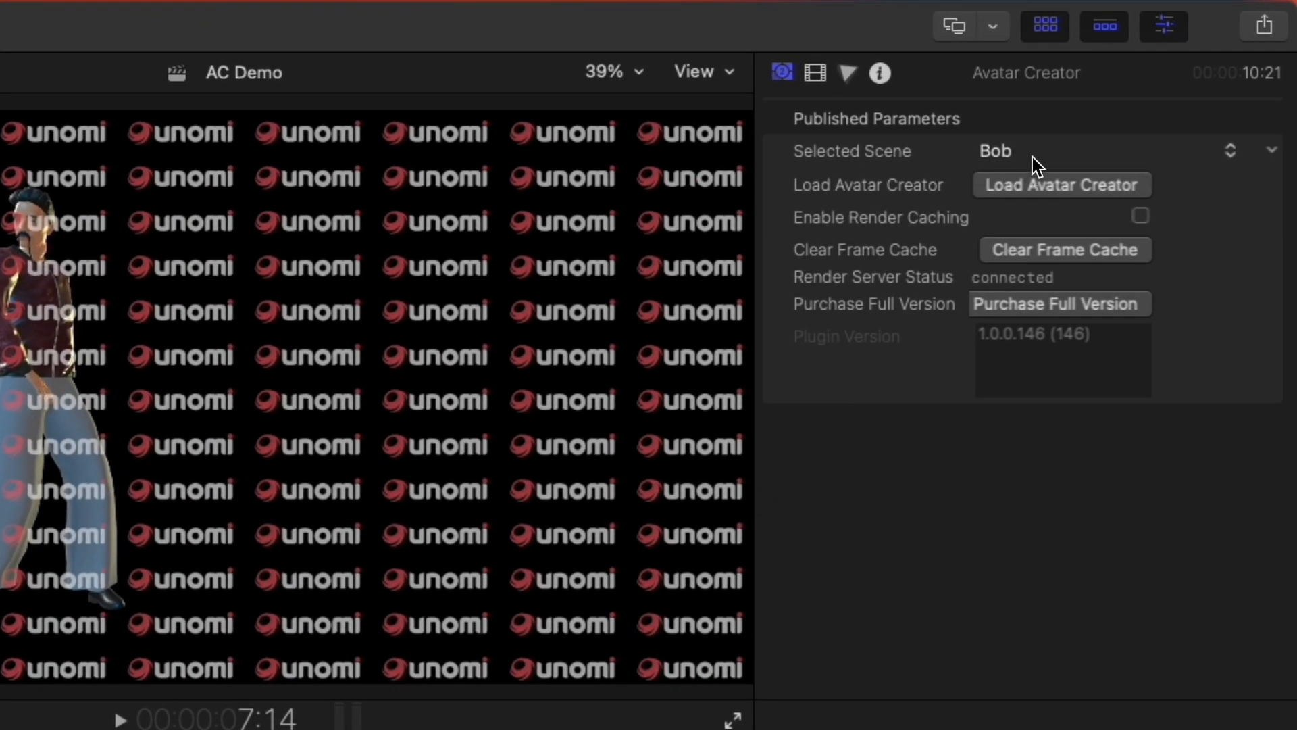
{"action": "left_click", "coordinate": [1034, 163]}
{"action": "left_click", "coordinate": [917, 156]}
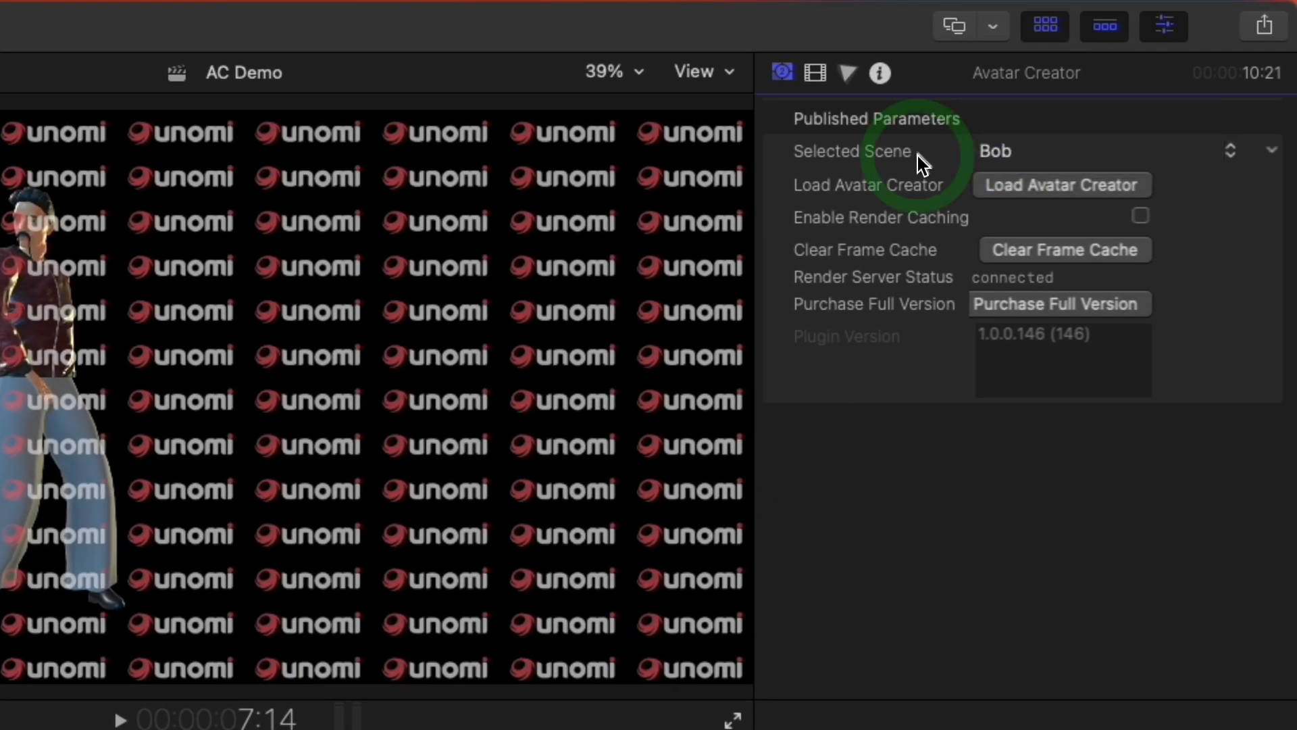
{"action": "left_click", "coordinate": [1229, 161]}
{"action": "left_click", "coordinate": [1257, 162]}
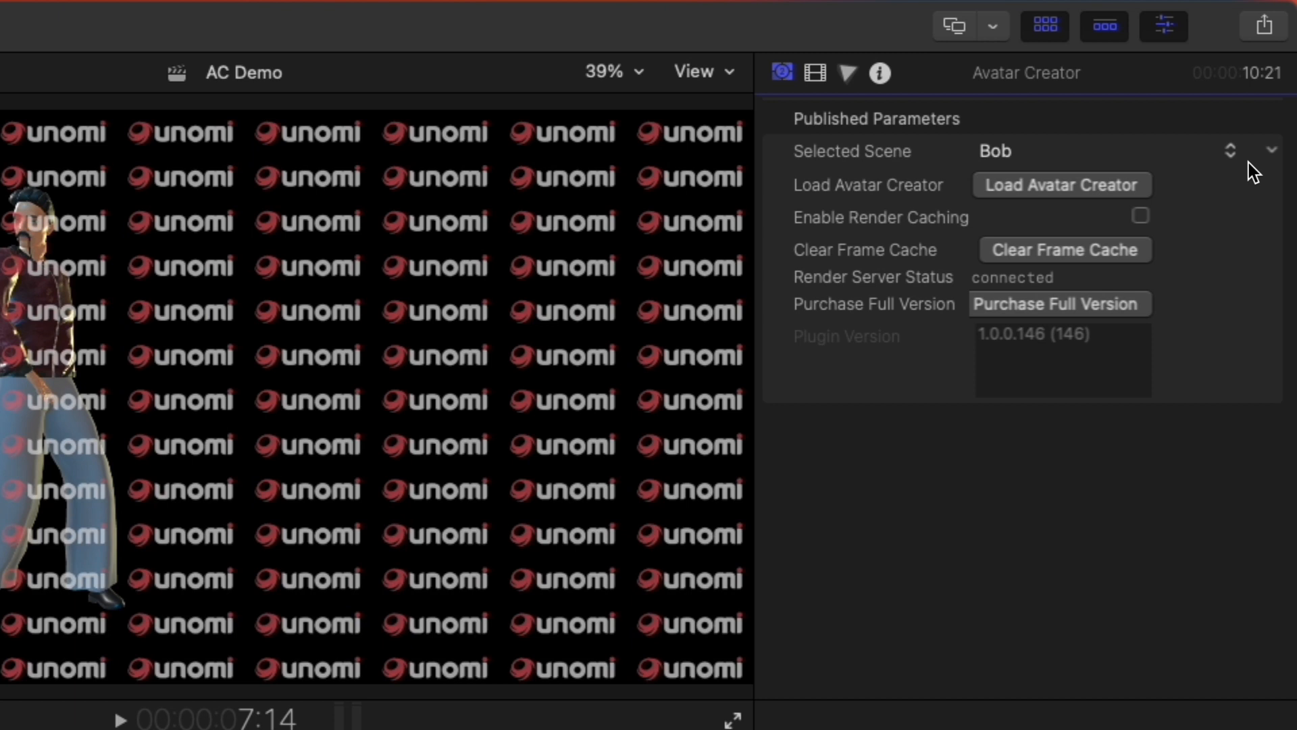
Step: Enable render caching for the Avatar Creator generator clip
{"action": "left_click", "coordinate": [1142, 216]}
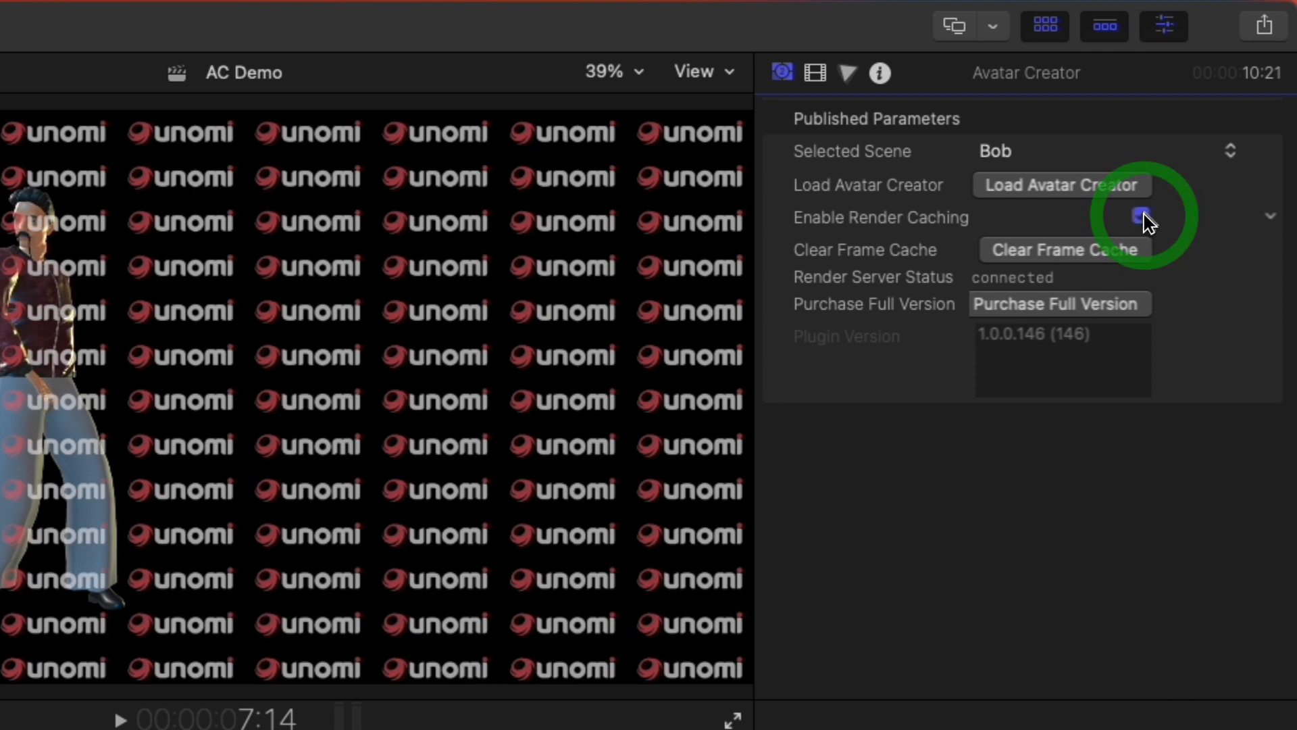
{"action": "left_click", "coordinate": [1145, 217]}
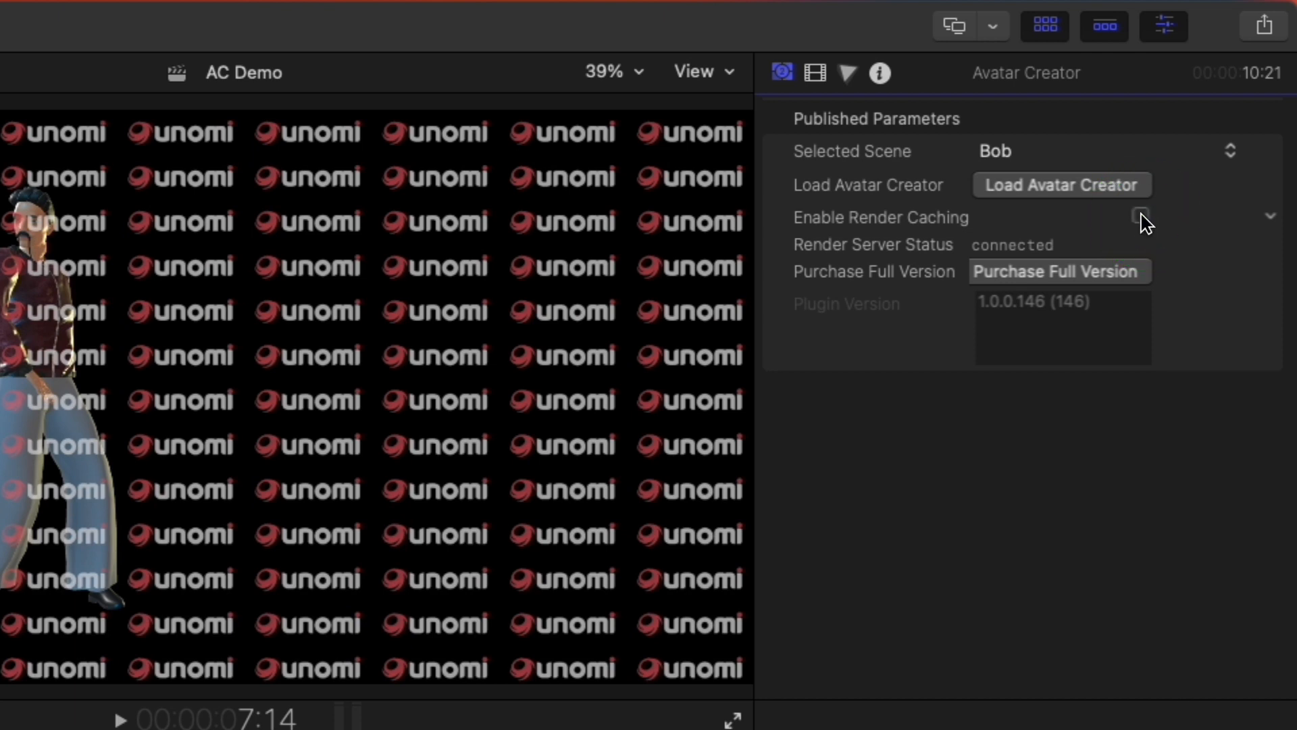
{"action": "left_click", "coordinate": [1142, 217]}
Step: Clear the Avatar Creator clip's frame cache, and switch its render caching off and back on
{"action": "left_click", "coordinate": [1135, 253]}
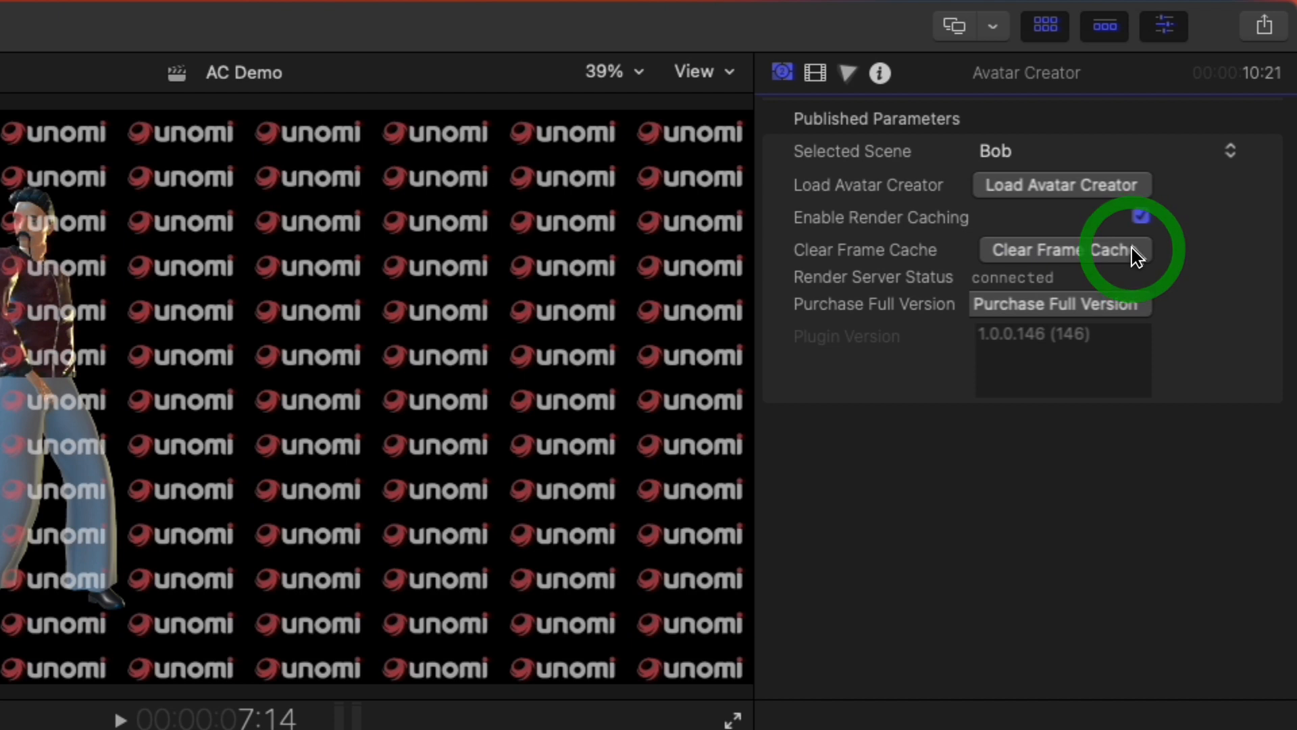
{"action": "left_click", "coordinate": [1134, 251]}
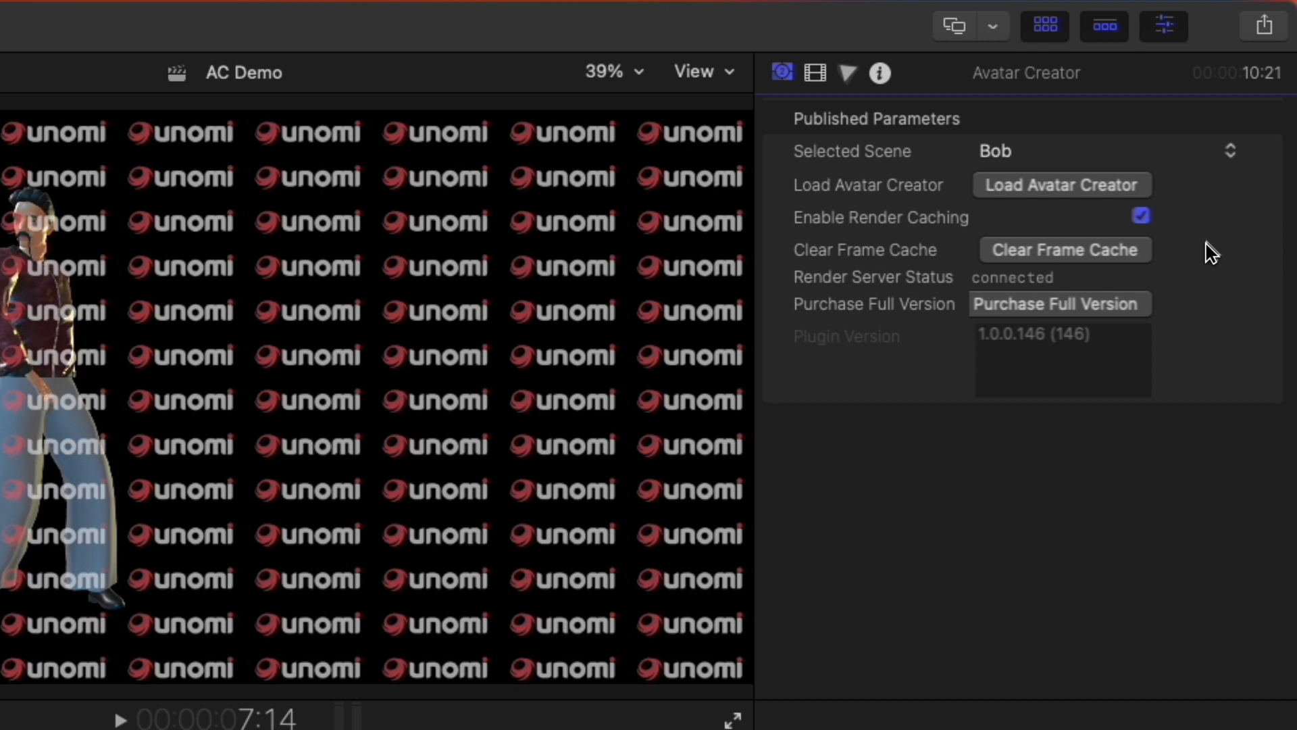
{"action": "left_click", "coordinate": [1123, 257]}
{"action": "left_click", "coordinate": [1142, 220]}
{"action": "left_click", "coordinate": [1142, 217]}
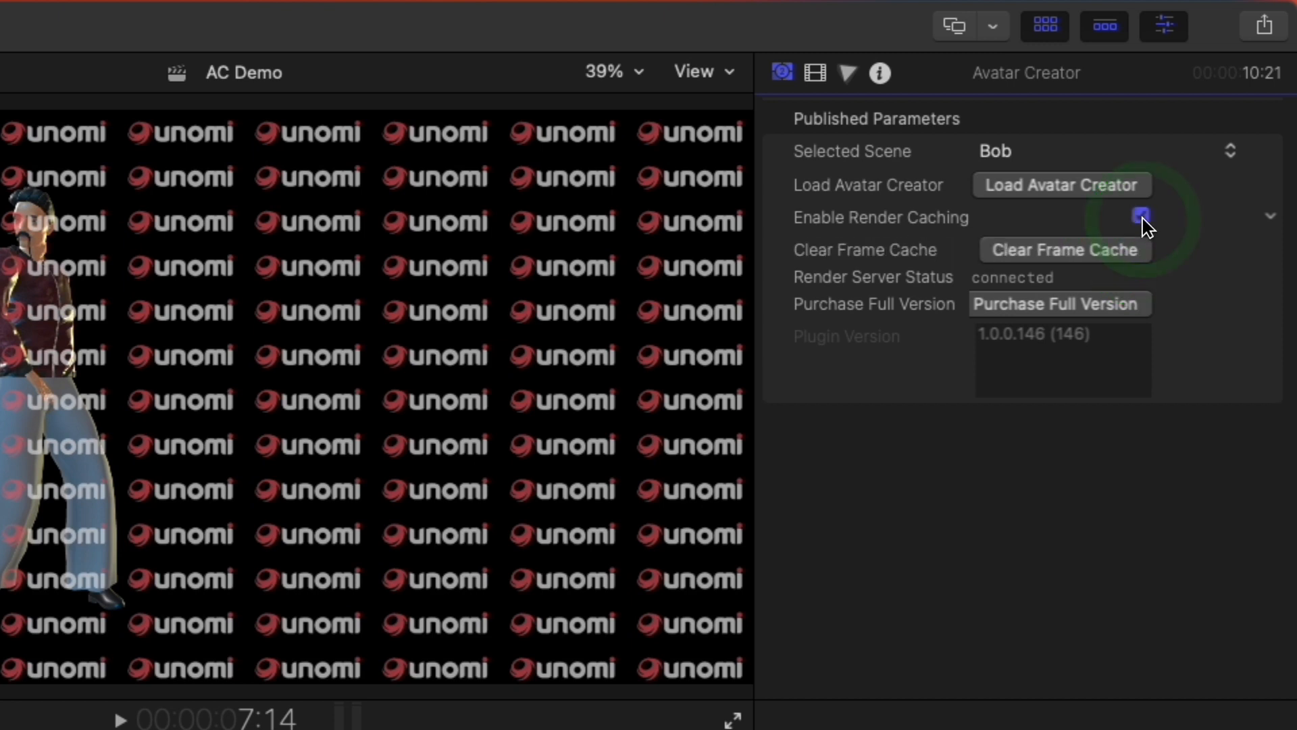